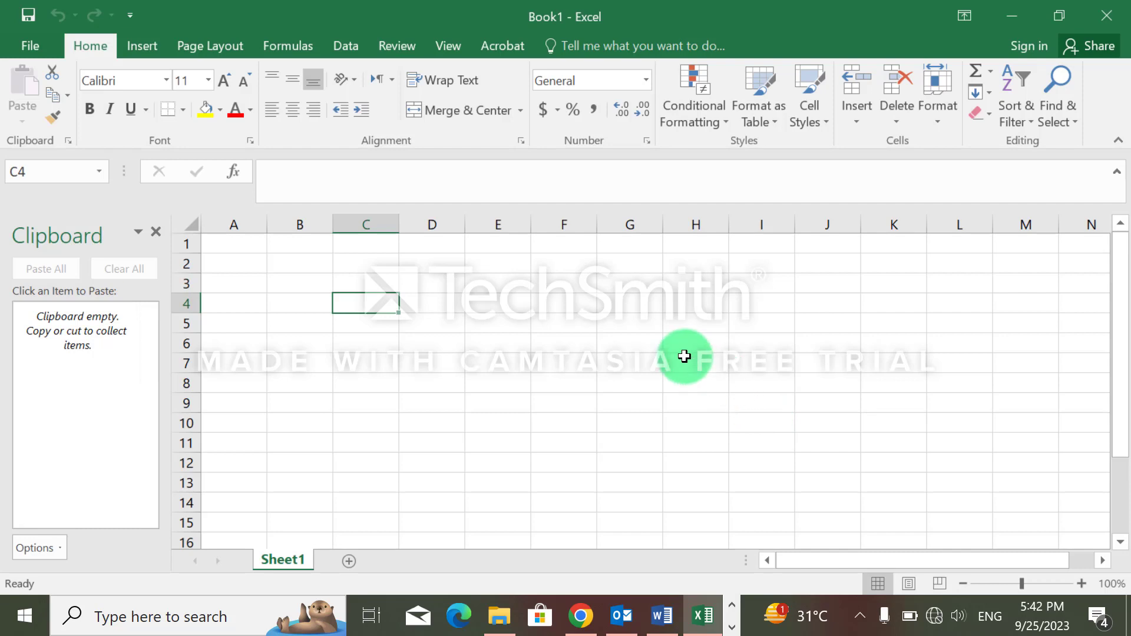
{"action": "left_click", "coordinate": [616, 331]}
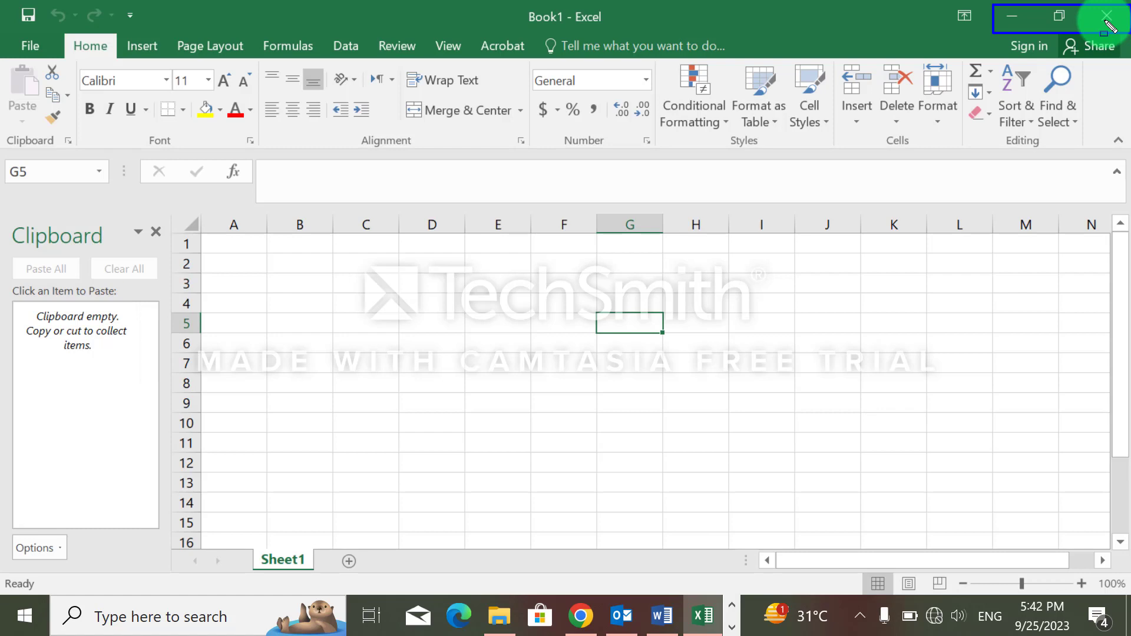
{"action": "left_click", "coordinate": [749, 324]}
{"action": "left_click", "coordinate": [706, 324]}
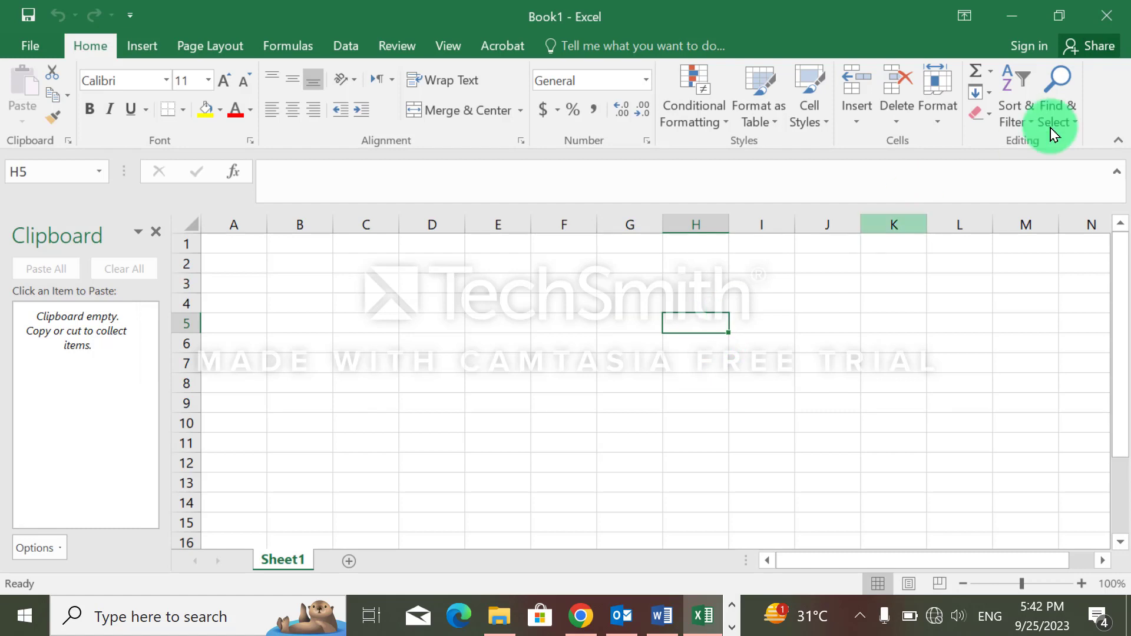
- Close Book1 and save it to the Desktop as an Excel workbook named "example file"
{"action": "left_click", "coordinate": [1119, 19]}
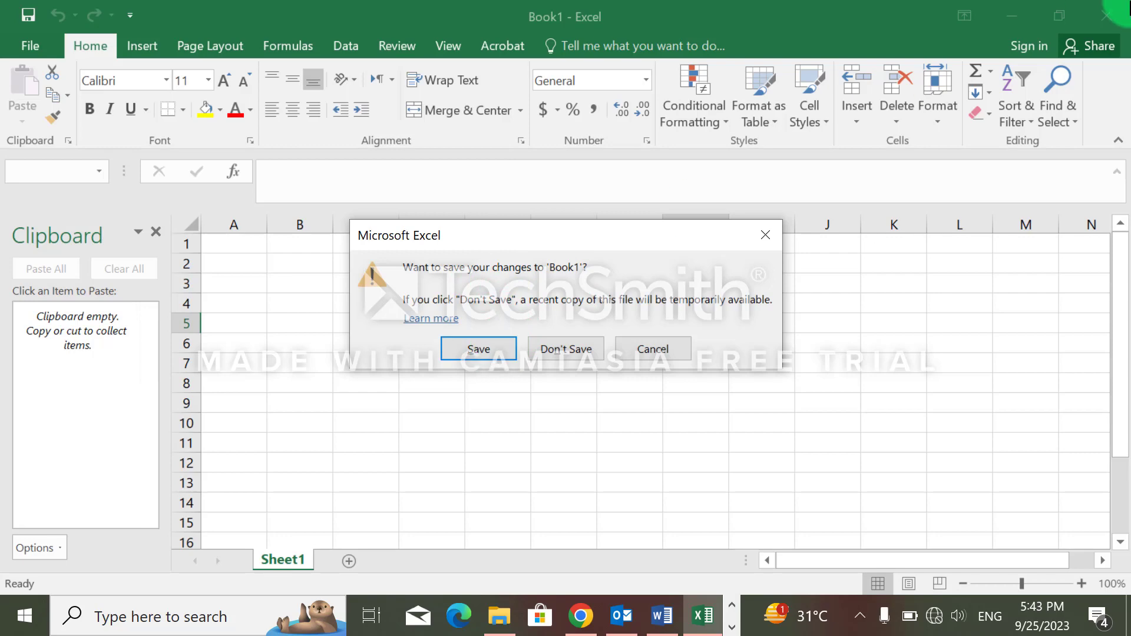
{"action": "left_click", "coordinate": [461, 353]}
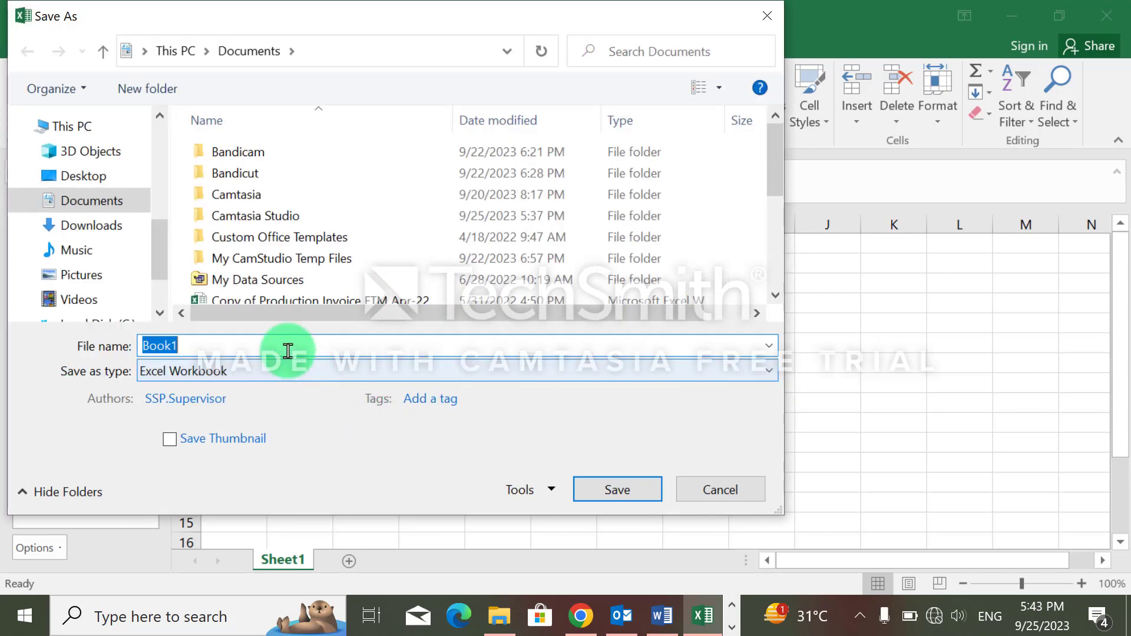
{"action": "key", "text": "BackSpace"}
{"action": "type", "text": "e"}
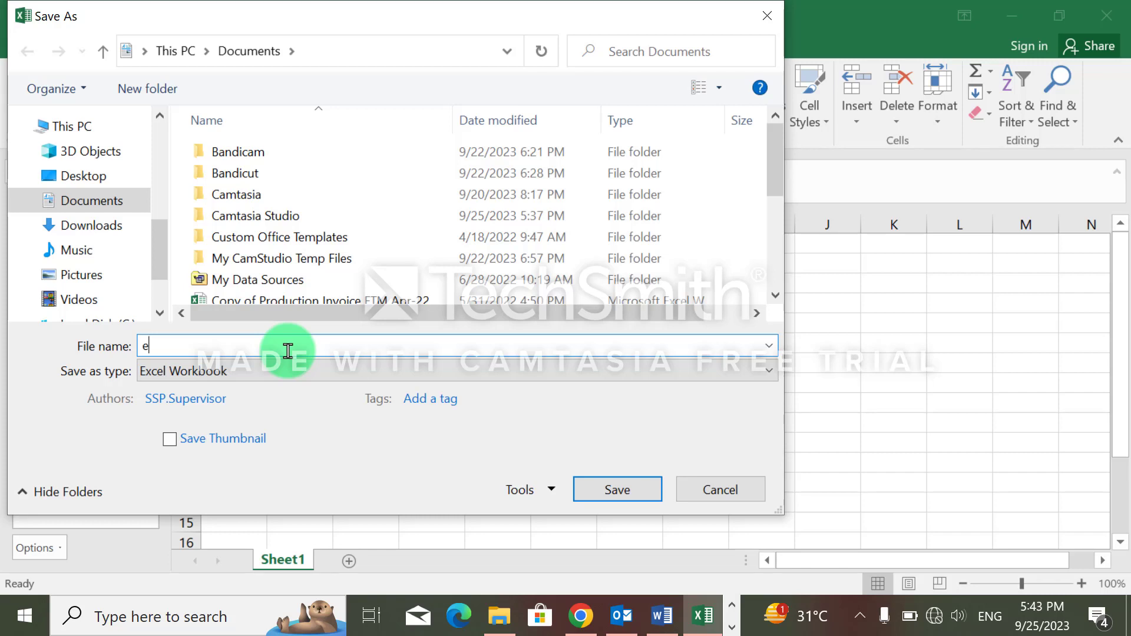
{"action": "type", "text": "xample file"}
{"action": "left_click", "coordinate": [106, 175]}
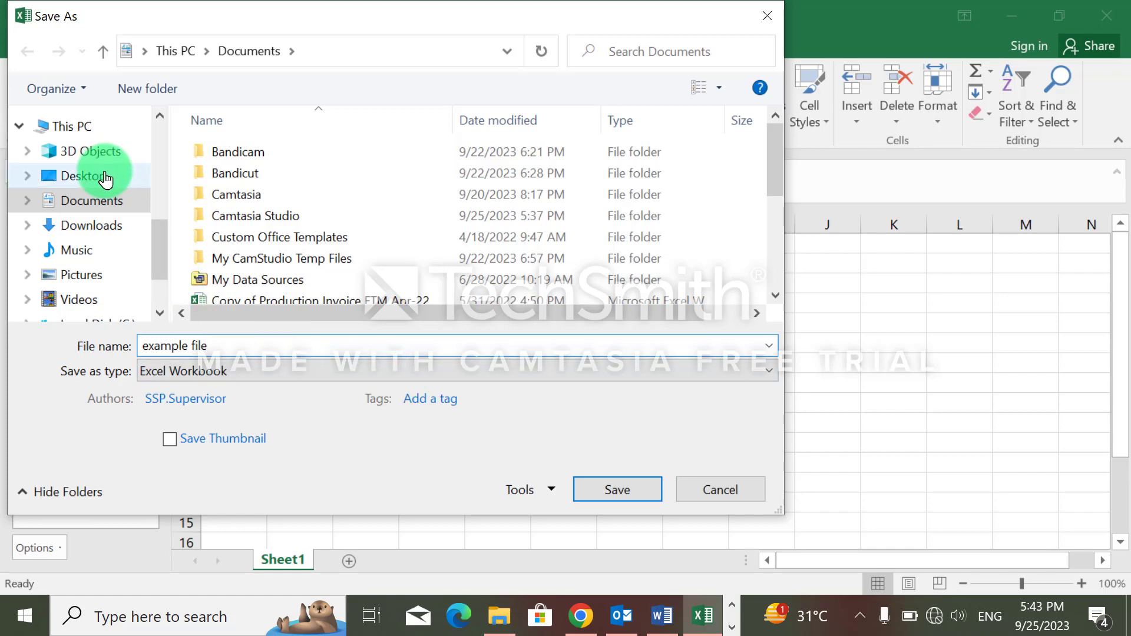
{"action": "left_click", "coordinate": [617, 486]}
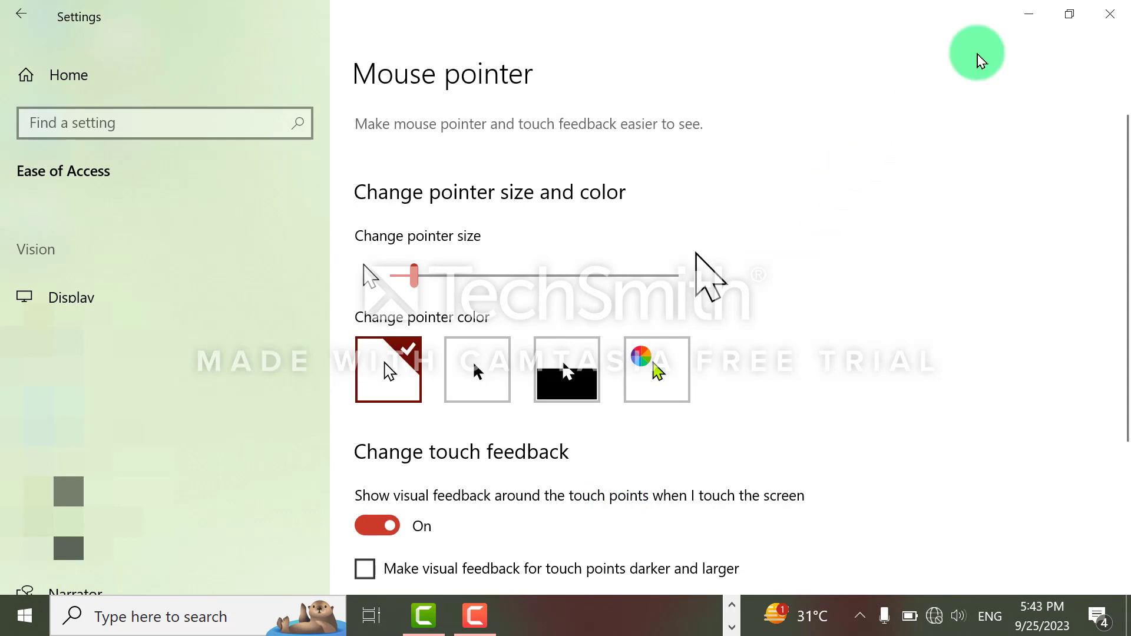
- Close the Windows Settings window and open the "example file" workbook from the desktop
{"action": "left_click", "coordinate": [1110, 14]}
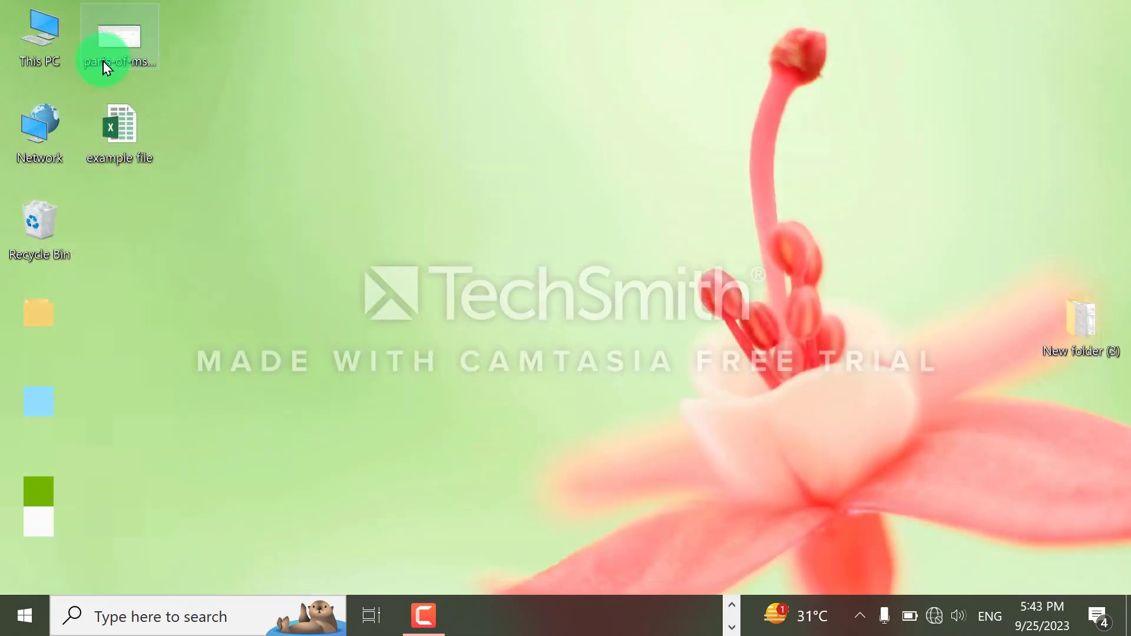
{"action": "left_click", "coordinate": [115, 121]}
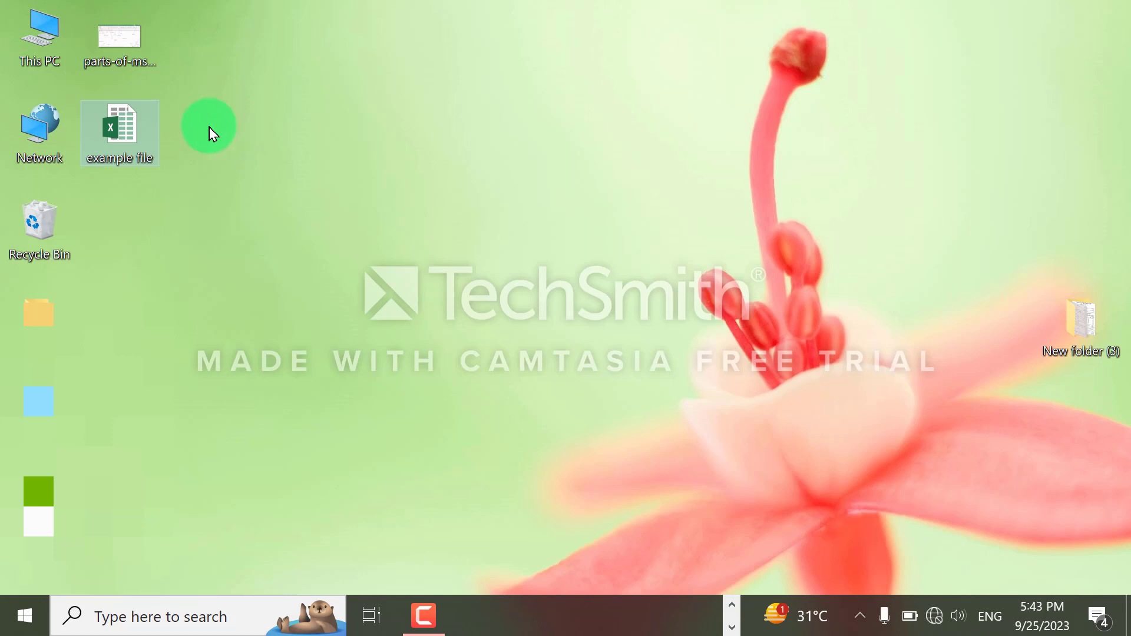
{"action": "double_click", "coordinate": [140, 126]}
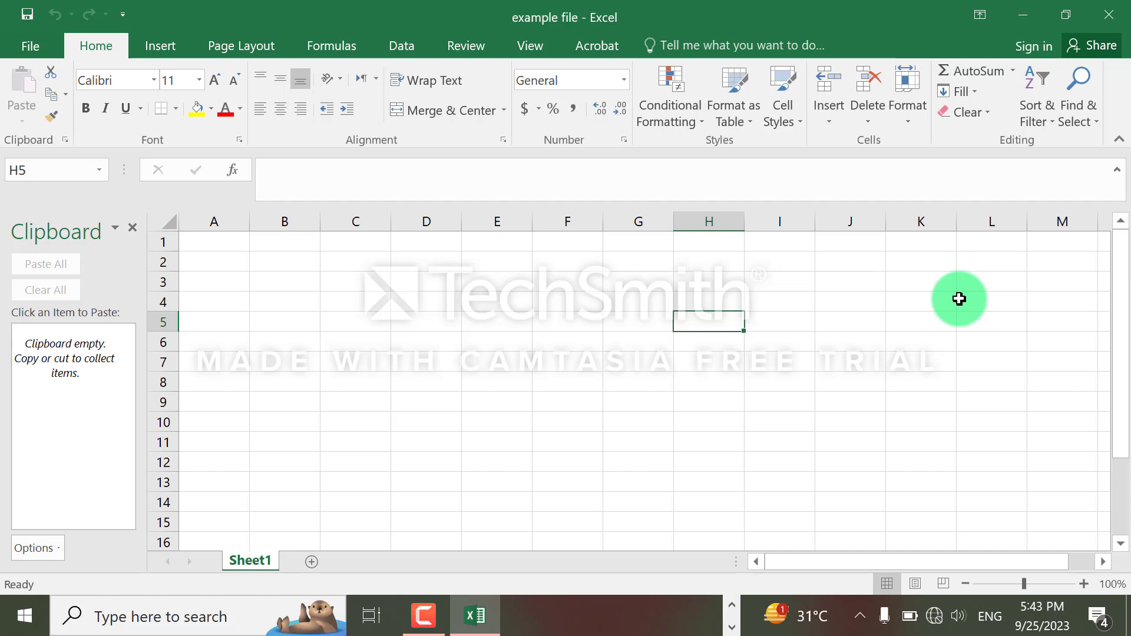
- Restore the workbook window down to a smaller size and maximize it again
{"action": "left_click", "coordinate": [1068, 17]}
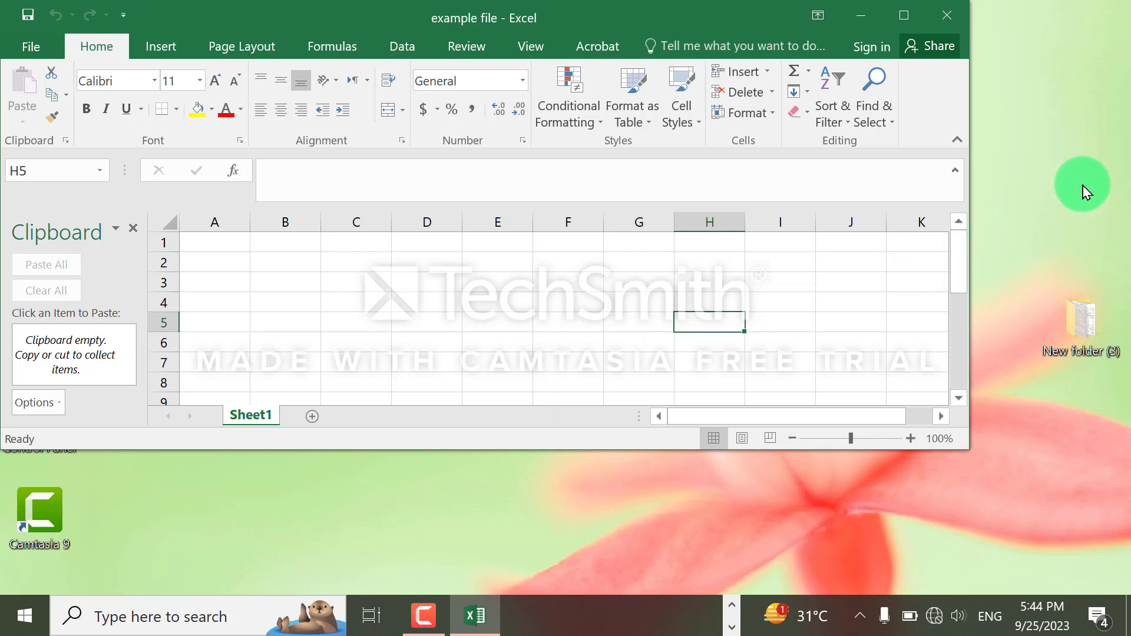
{"action": "left_click", "coordinate": [598, 318]}
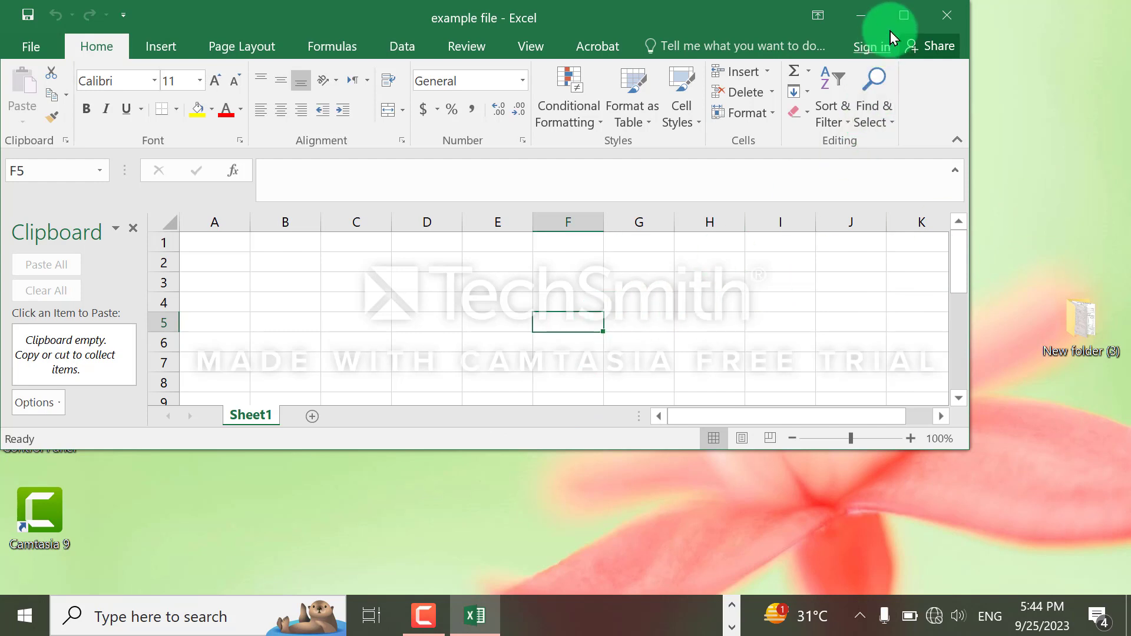
{"action": "left_click", "coordinate": [905, 18]}
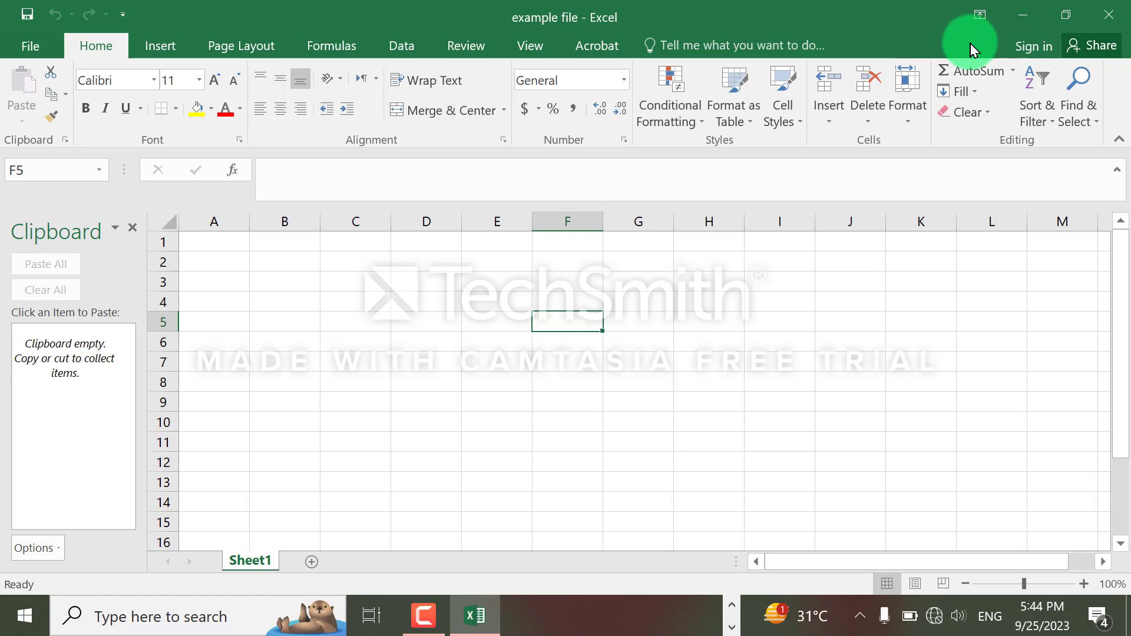
- Minimize the workbook window to show the desktop and bring it back
{"action": "left_click", "coordinate": [1024, 24]}
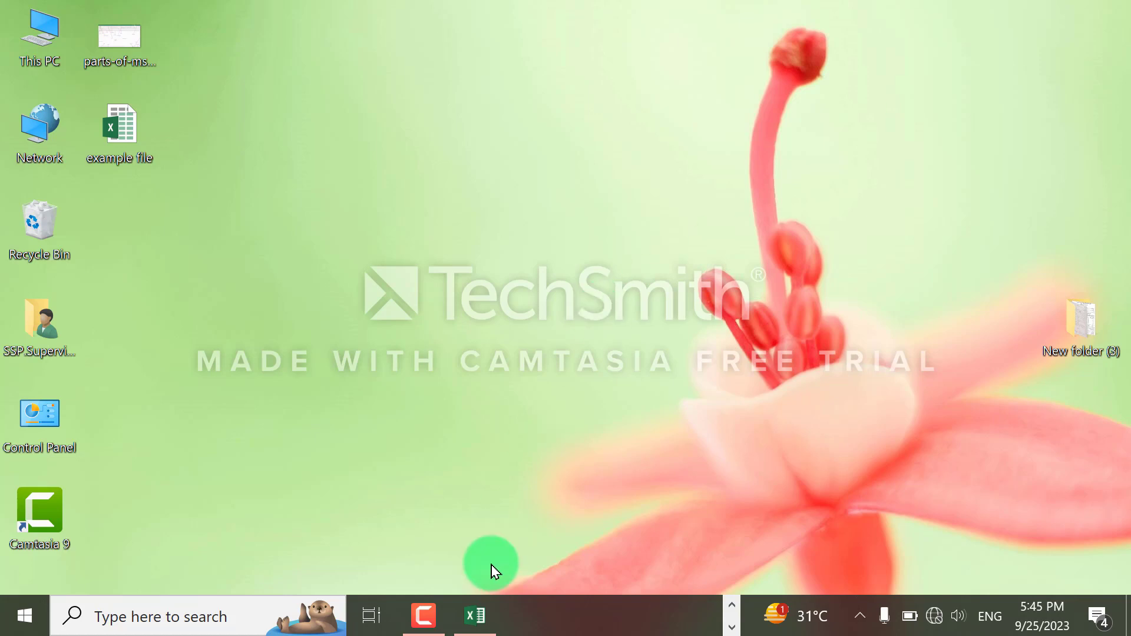
{"action": "left_click", "coordinate": [474, 616]}
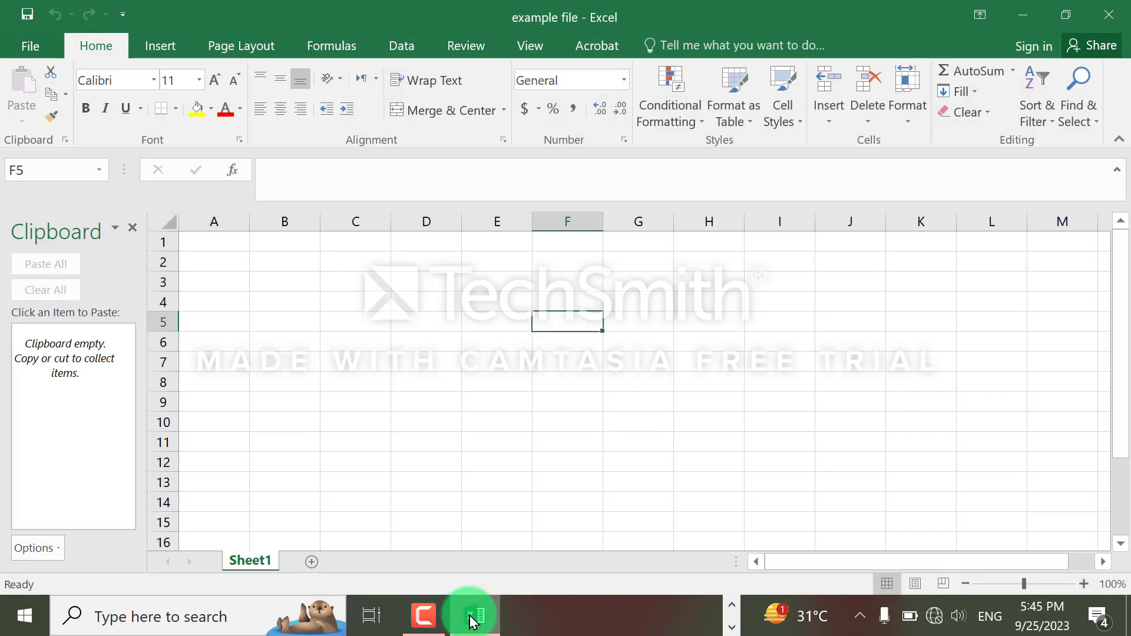
{"action": "left_click", "coordinate": [636, 404]}
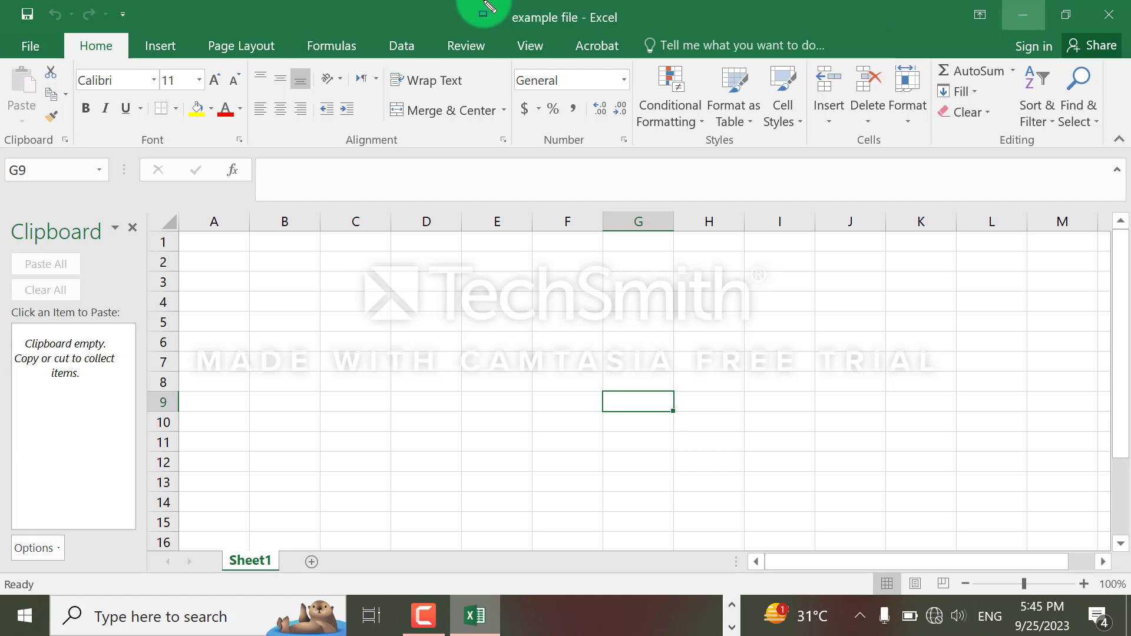
{"action": "left_click_drag", "start_coordinate": [491, 3], "coordinate": [642, 37]}
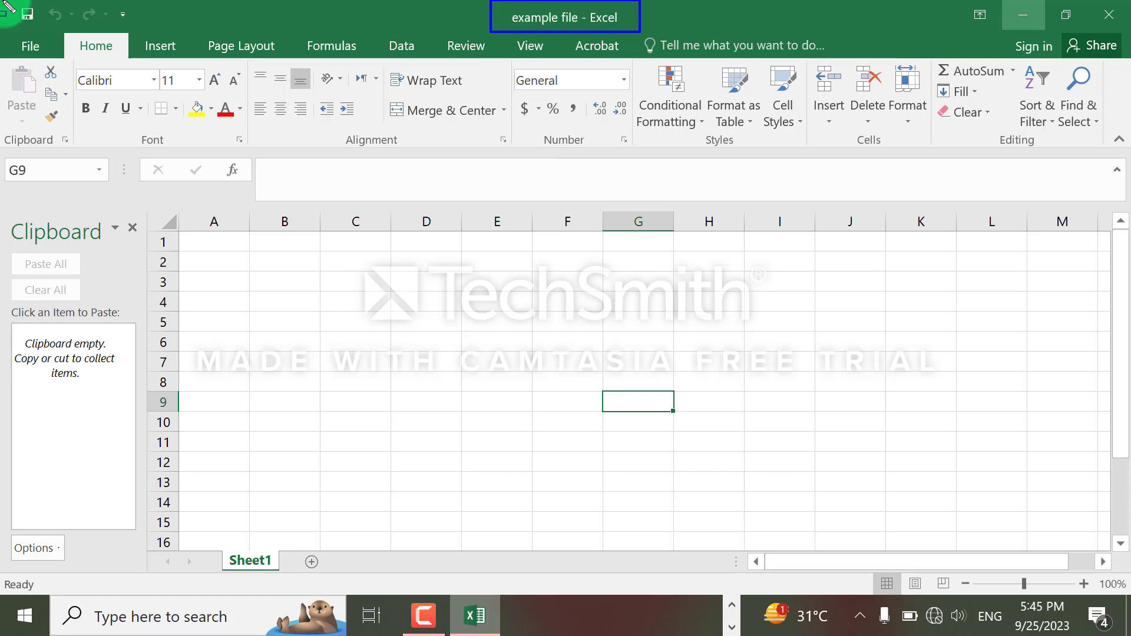
{"action": "left_click_drag", "start_coordinate": [3, 2], "coordinate": [136, 27]}
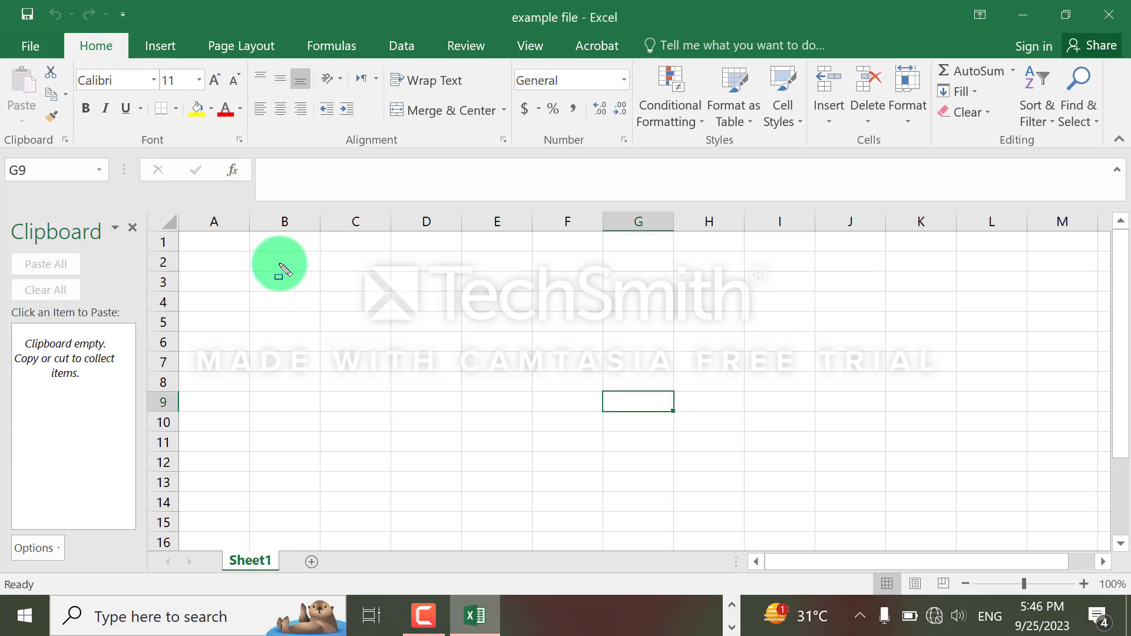
- Look through the commands available for customizing the Quick Access Toolbar
{"action": "left_click", "coordinate": [404, 51]}
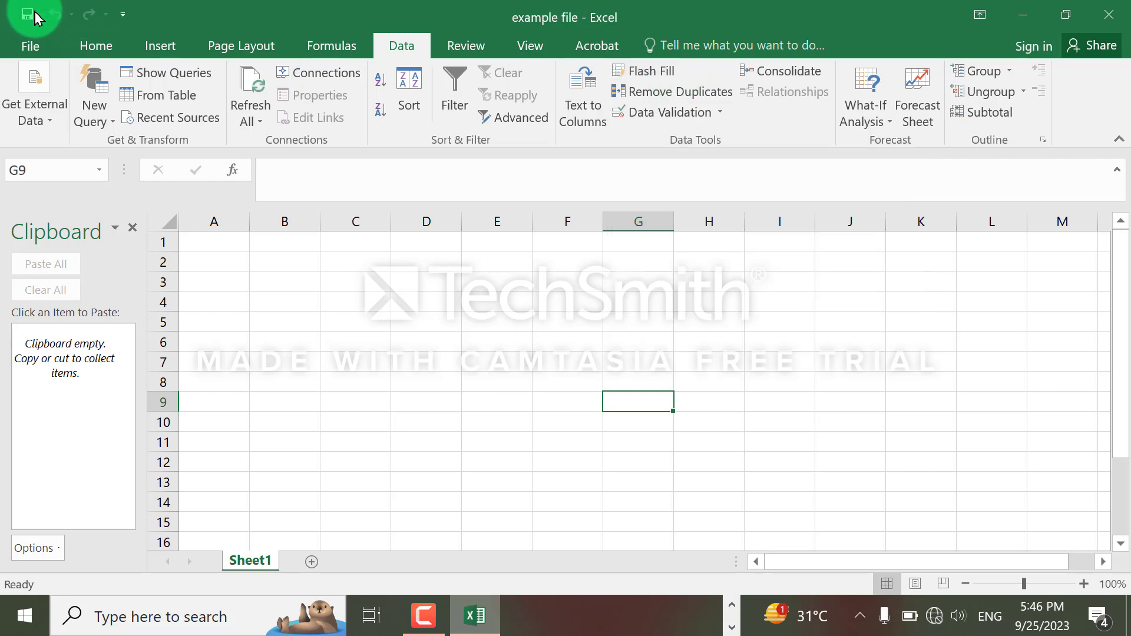
{"action": "left_click", "coordinate": [123, 15]}
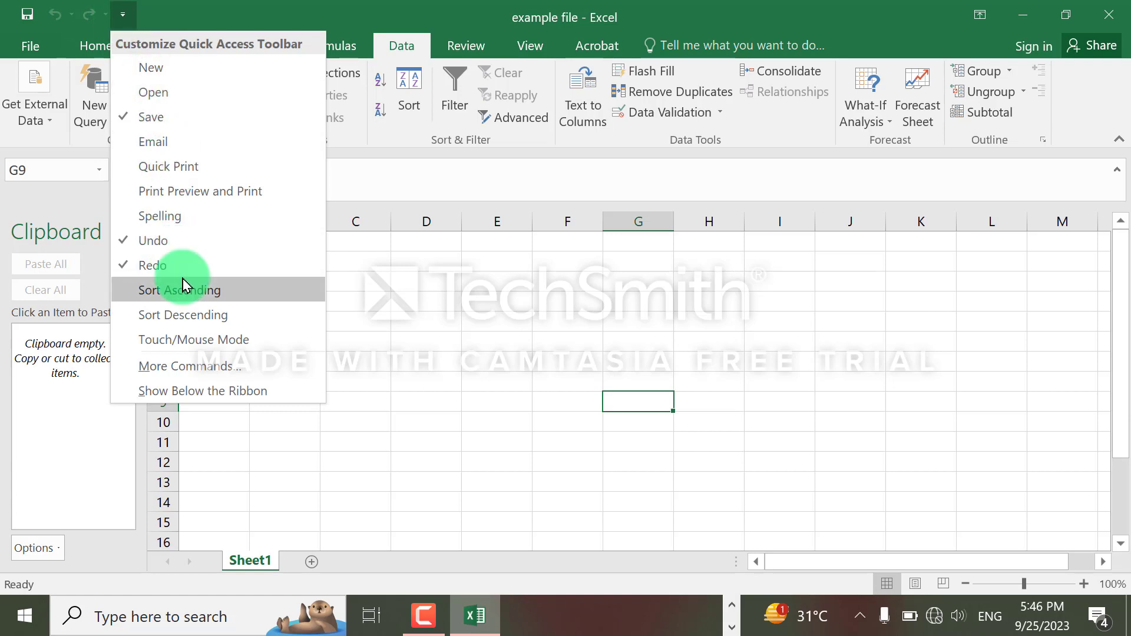
{"action": "left_click", "coordinate": [381, 346]}
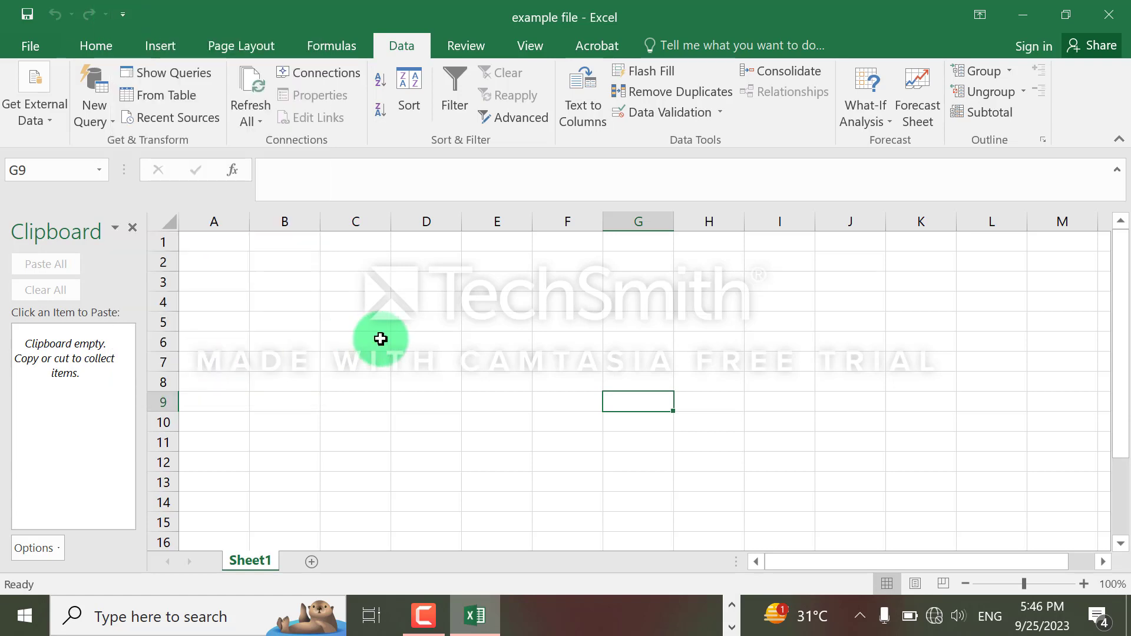
{"action": "left_click", "coordinate": [398, 325]}
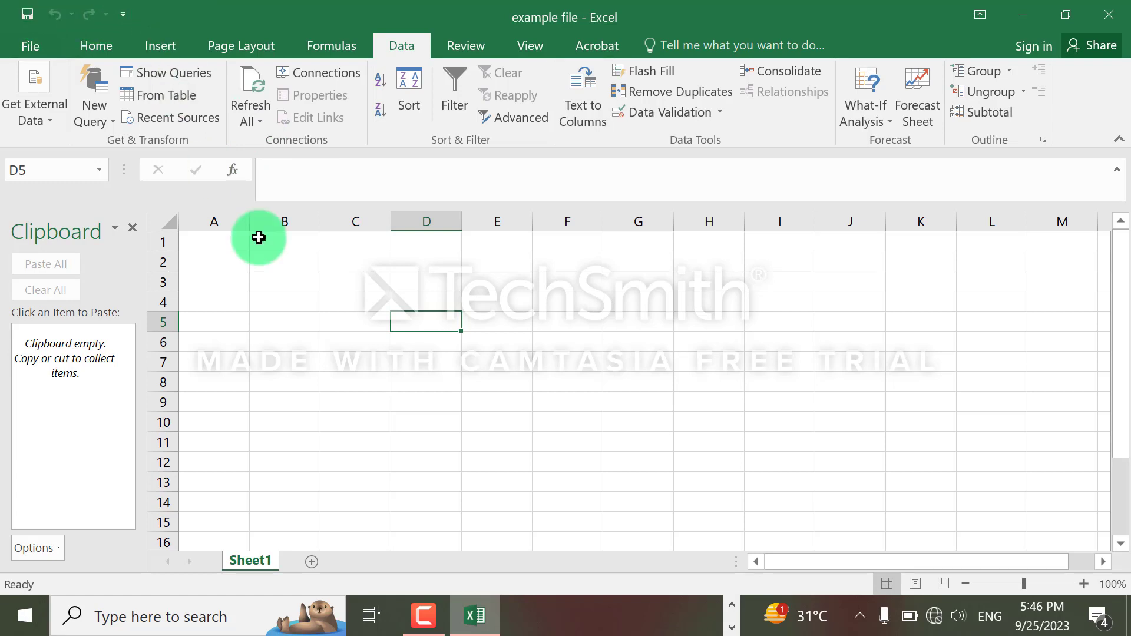
{"action": "left_click", "coordinate": [296, 270]}
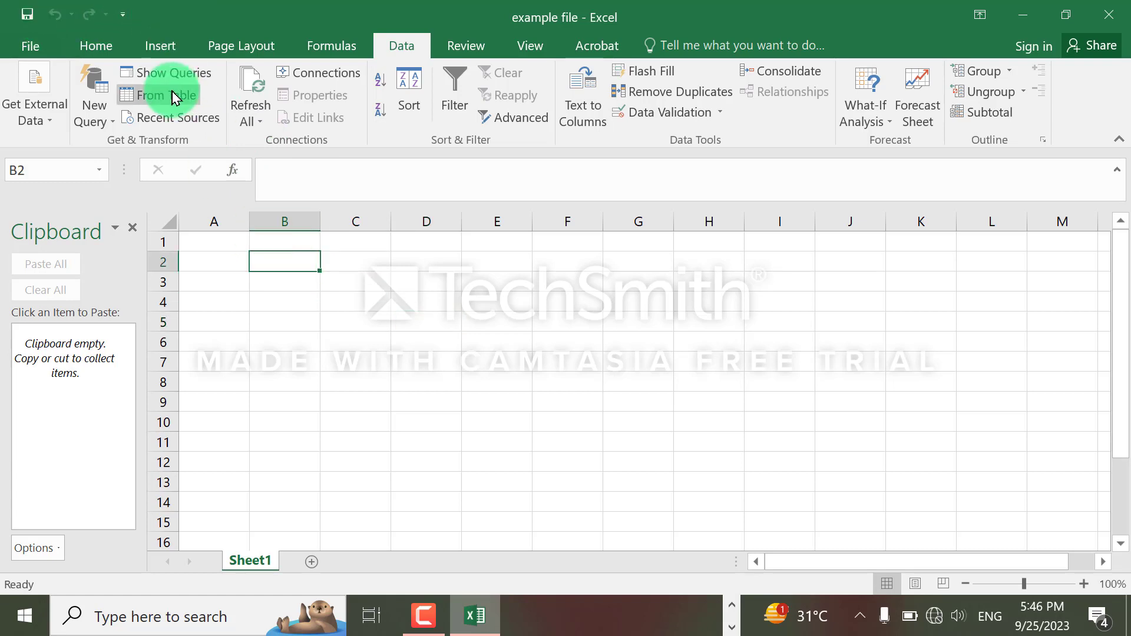
{"action": "left_click", "coordinate": [96, 45]}
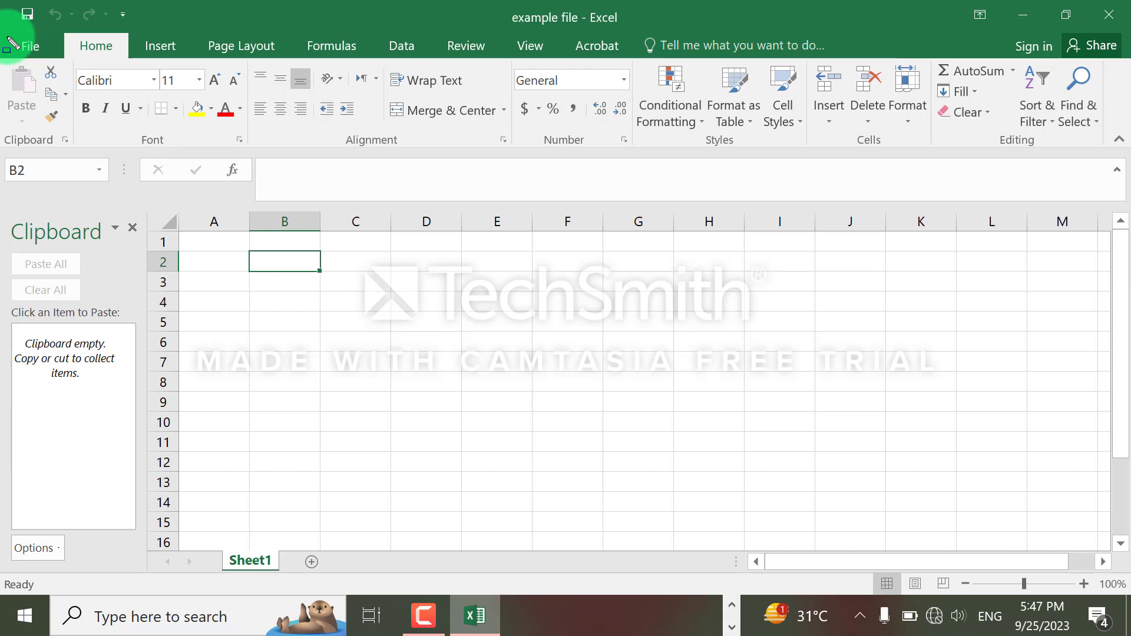
{"action": "mouse_move", "coordinate": [7, 36]}
{"action": "left_mouse_down"}
{"action": "mouse_move", "coordinate": [44, 54]}
{"action": "mouse_move", "coordinate": [93, 30]}
{"action": "mouse_move", "coordinate": [127, 58]}
{"action": "mouse_move", "coordinate": [160, 35]}
{"action": "mouse_move", "coordinate": [188, 60]}
{"action": "left_mouse_up"}
{"action": "mouse_move", "coordinate": [3, 25]}
{"action": "left_mouse_down"}
{"action": "mouse_move", "coordinate": [228, 43]}
{"action": "mouse_move", "coordinate": [652, 41]}
{"action": "mouse_move", "coordinate": [610, 56]}
{"action": "mouse_move", "coordinate": [625, 58]}
{"action": "left_mouse_up"}
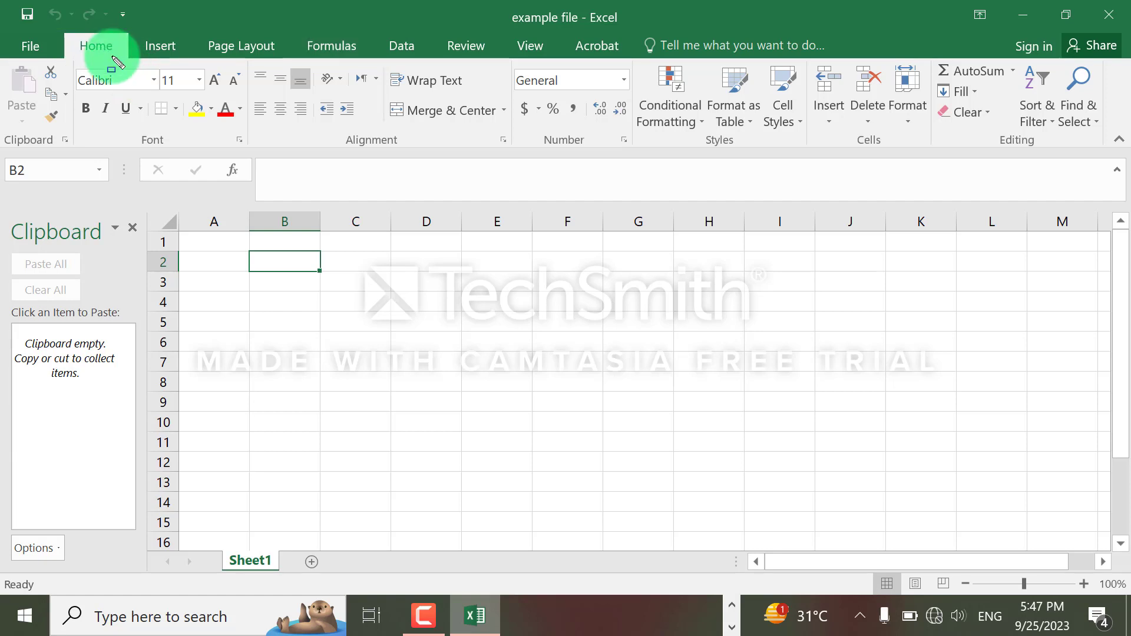
- Review the Page Layout, Home and Insert command groups on the ribbon, ending on the Home commands
{"action": "left_click", "coordinate": [245, 48]}
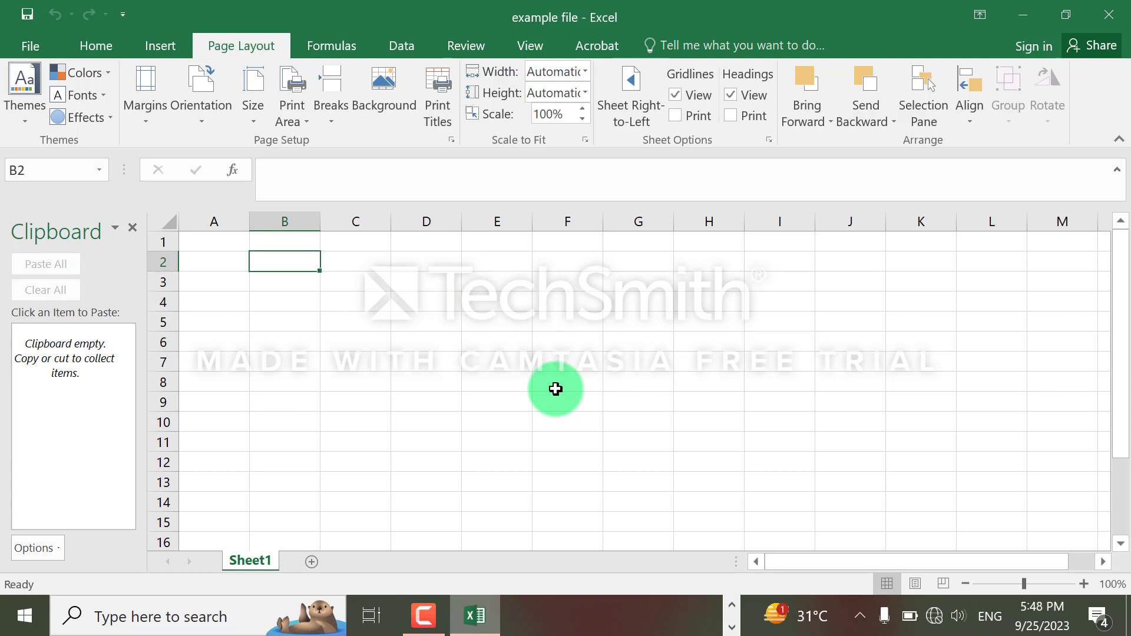
{"action": "left_click", "coordinate": [96, 53]}
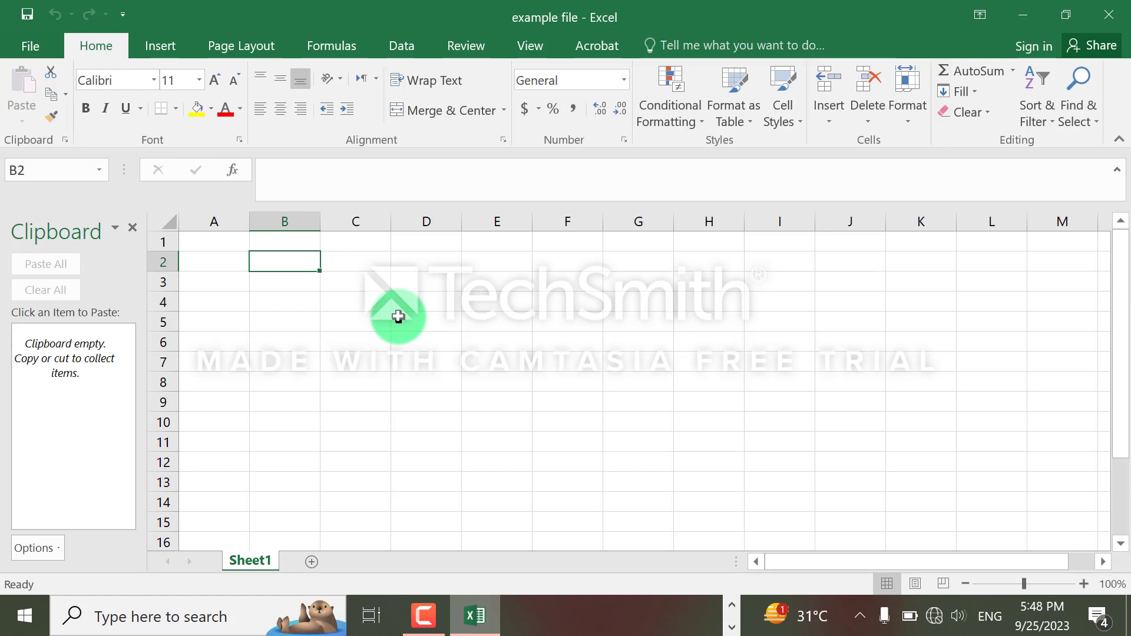
{"action": "mouse_move", "coordinate": [8, 64]}
{"action": "left_mouse_down"}
{"action": "mouse_move", "coordinate": [223, 94]}
{"action": "mouse_move", "coordinate": [788, 82]}
{"action": "mouse_move", "coordinate": [947, 111]}
{"action": "mouse_move", "coordinate": [1079, 109]}
{"action": "mouse_move", "coordinate": [1122, 156]}
{"action": "left_mouse_up"}
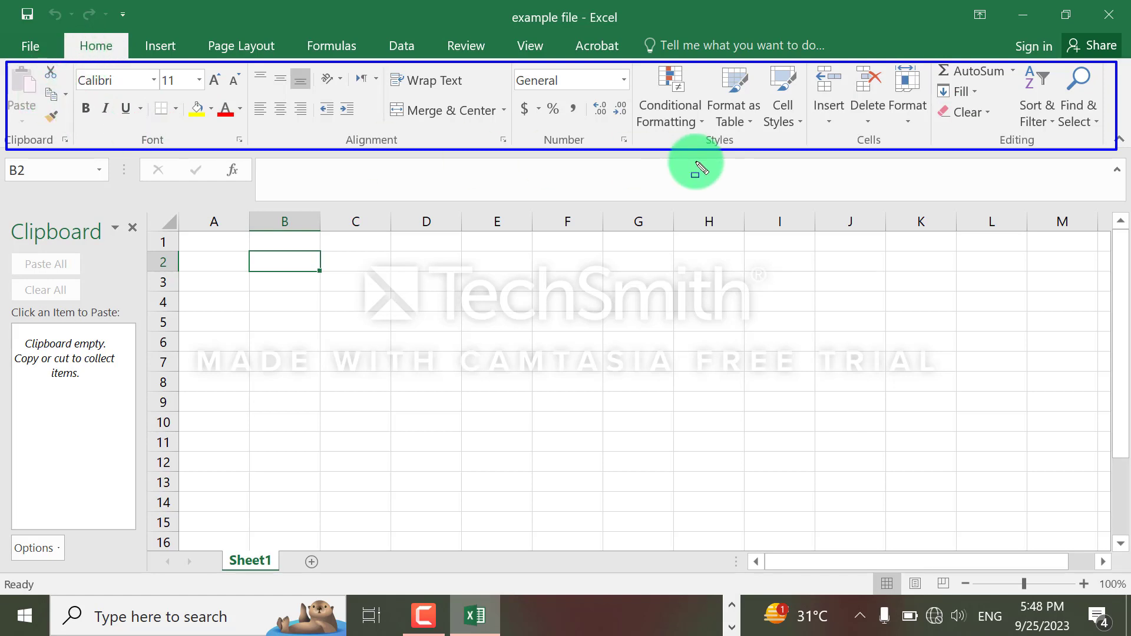
{"action": "key", "text": "Escape"}
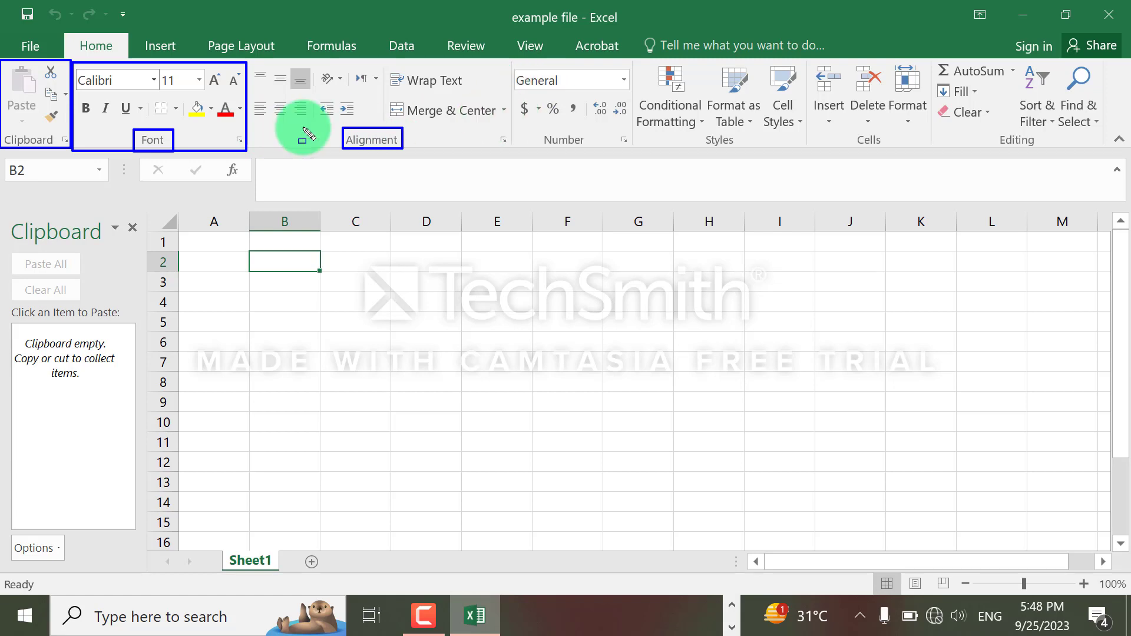
{"action": "left_click", "coordinate": [171, 56]}
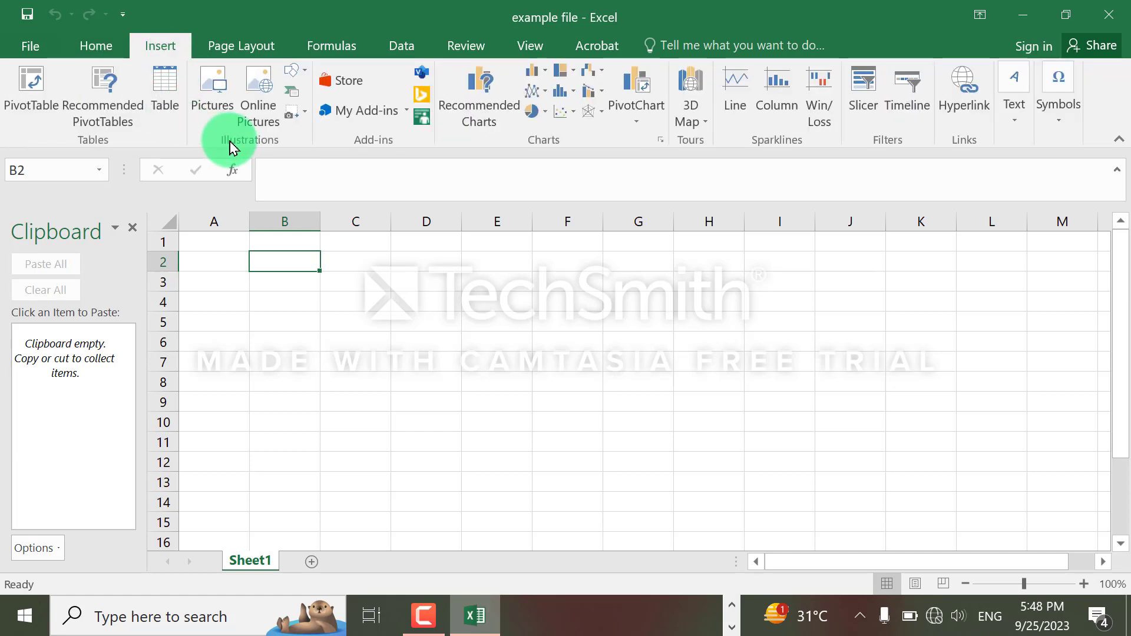
{"action": "left_click", "coordinate": [112, 47]}
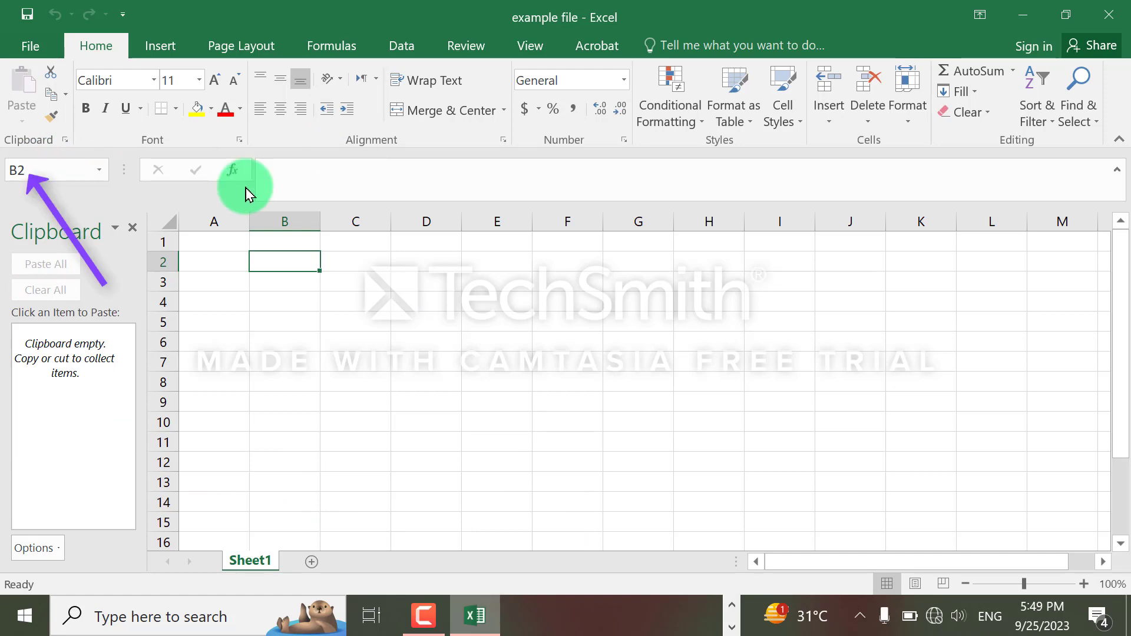
- Select cells B3, B4, B5, C2 and D4 in turn to check each reference in the Name Box
{"action": "left_click", "coordinate": [305, 285]}
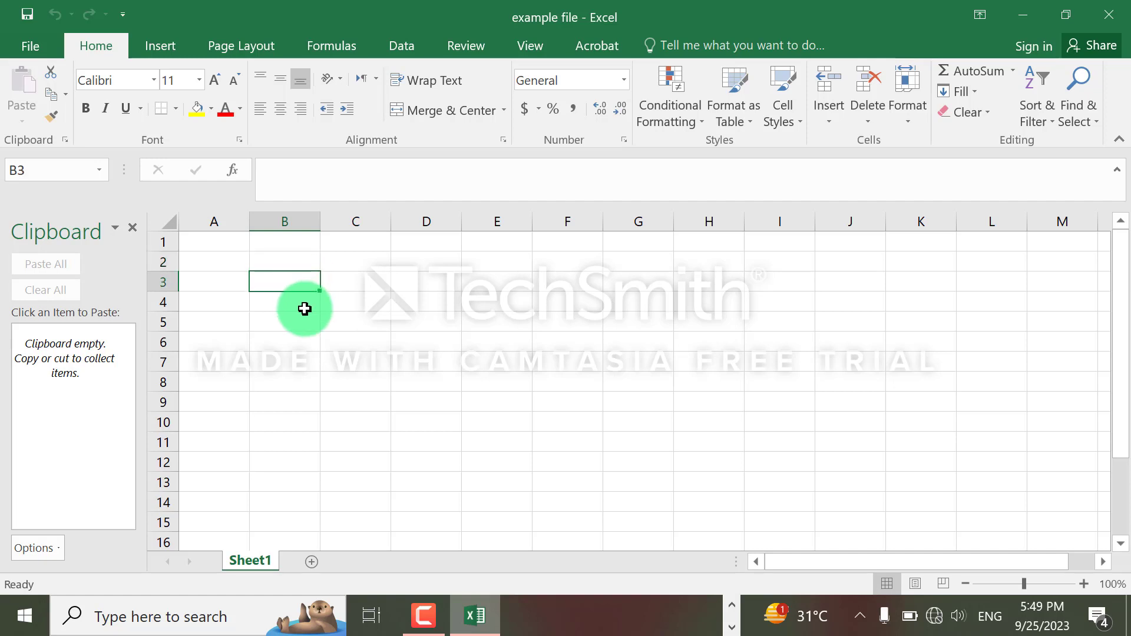
{"action": "left_click", "coordinate": [304, 304]}
{"action": "left_click", "coordinate": [305, 324]}
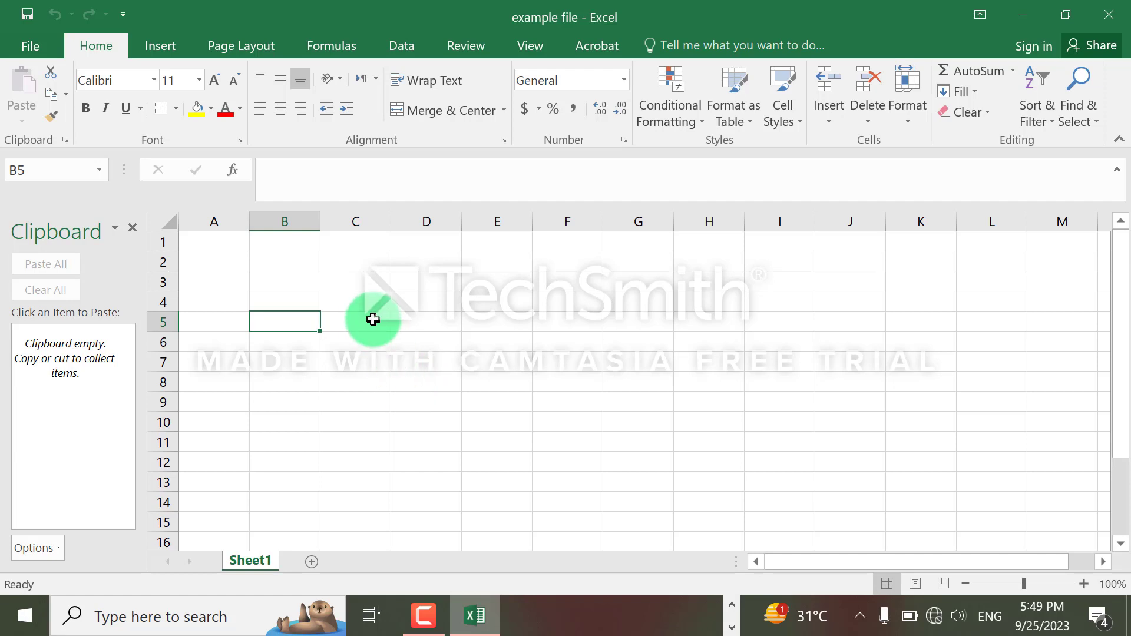
{"action": "left_click", "coordinate": [347, 260]}
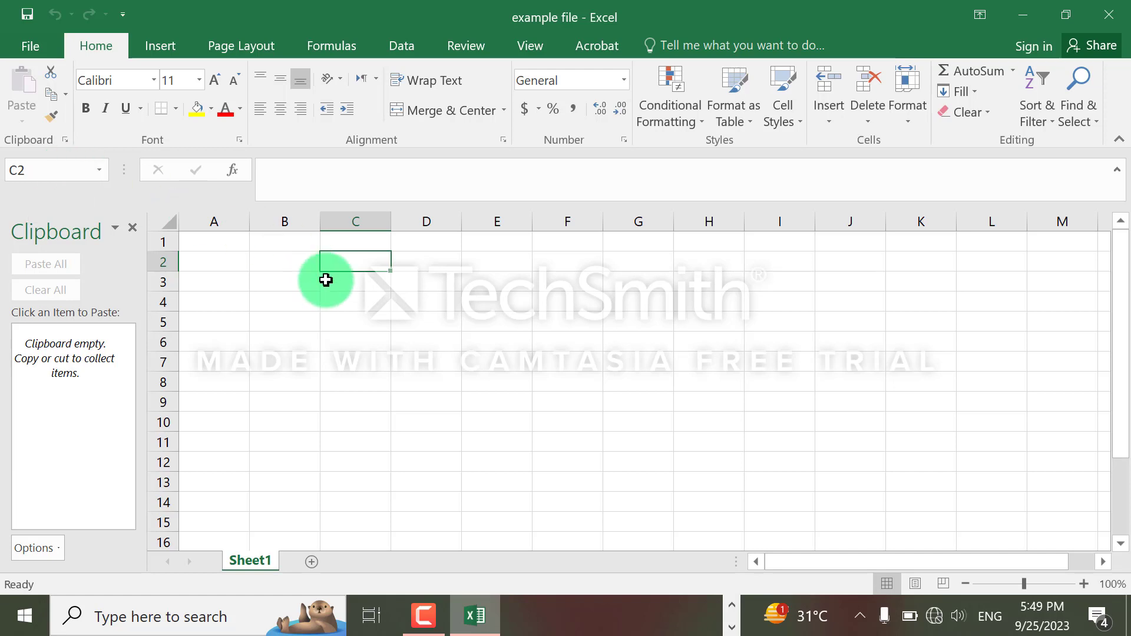
{"action": "left_click", "coordinate": [405, 303]}
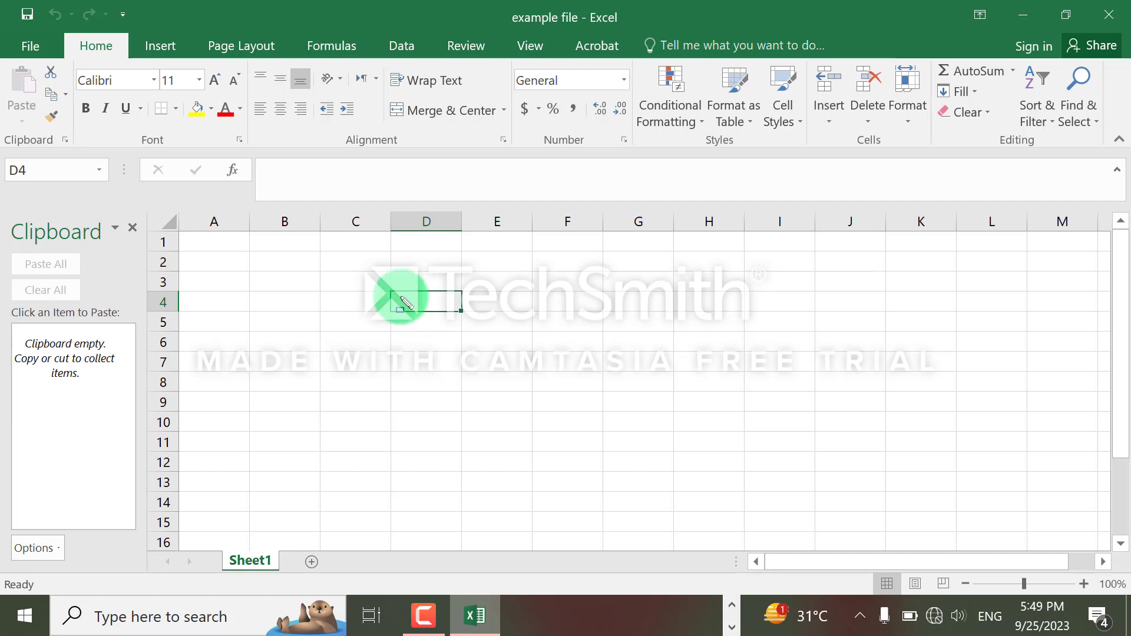
- Enter the text "name" in cell D4
{"action": "mouse_move", "coordinate": [268, 168]}
{"action": "left_mouse_down"}
{"action": "mouse_move", "coordinate": [475, 197]}
{"action": "mouse_move", "coordinate": [985, 195]}
{"action": "left_mouse_up"}
{"action": "type", "text": "n"}
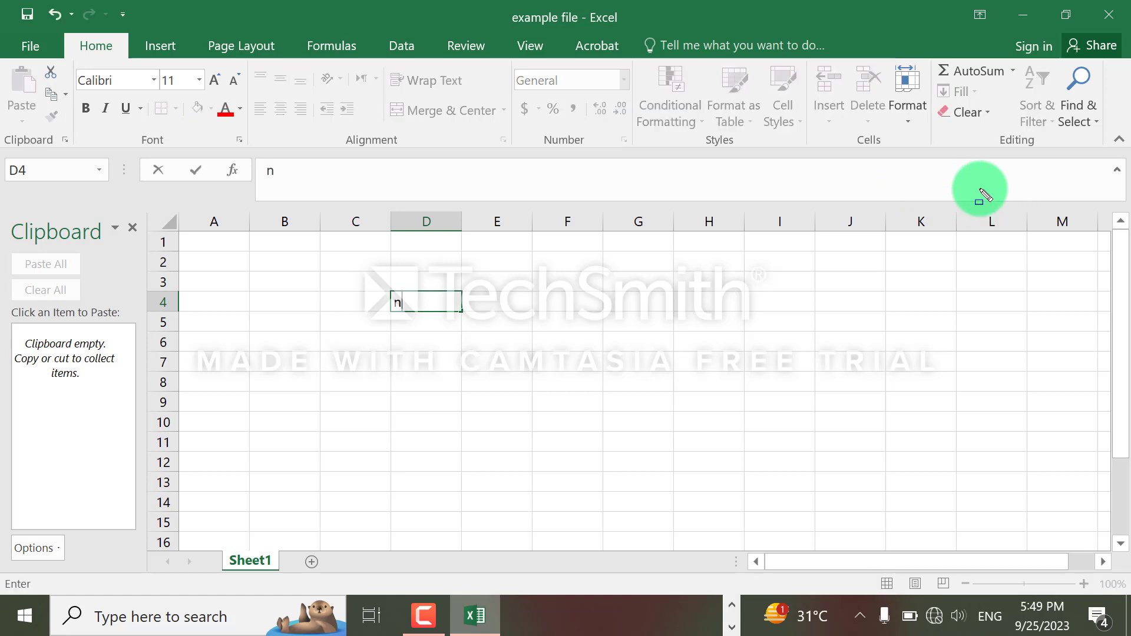
{"action": "type", "text": "ame"}
{"action": "key", "text": "Return"}
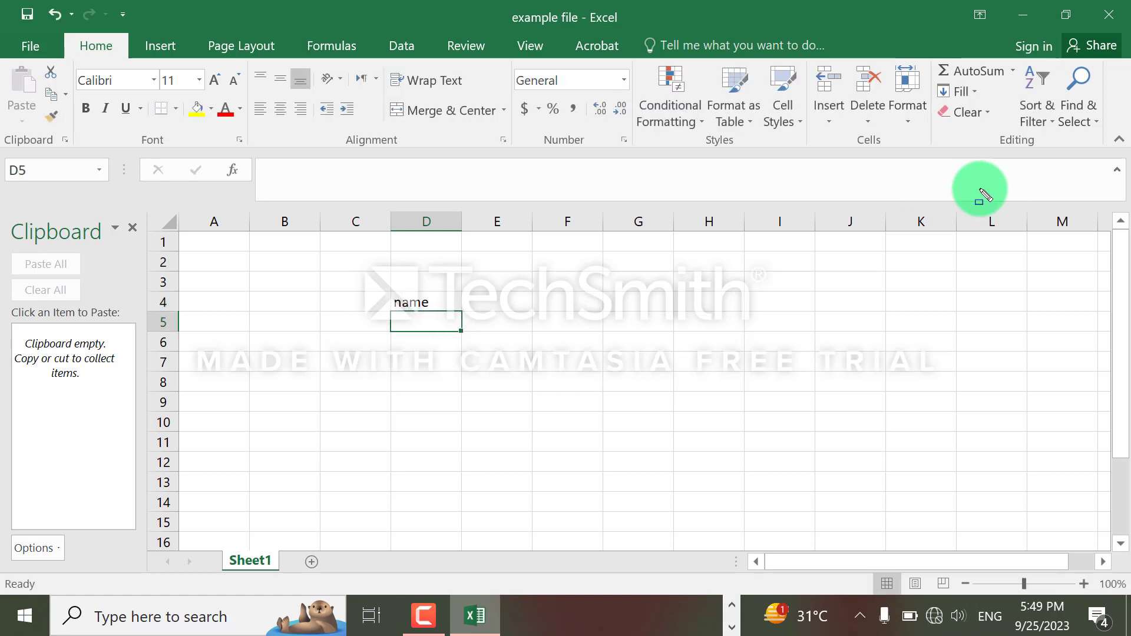
- Select empty cell H6 and filled cell D4 in turn to compare their contents in the formula bar, leaving D4's text unedited
{"action": "left_click", "coordinate": [686, 340]}
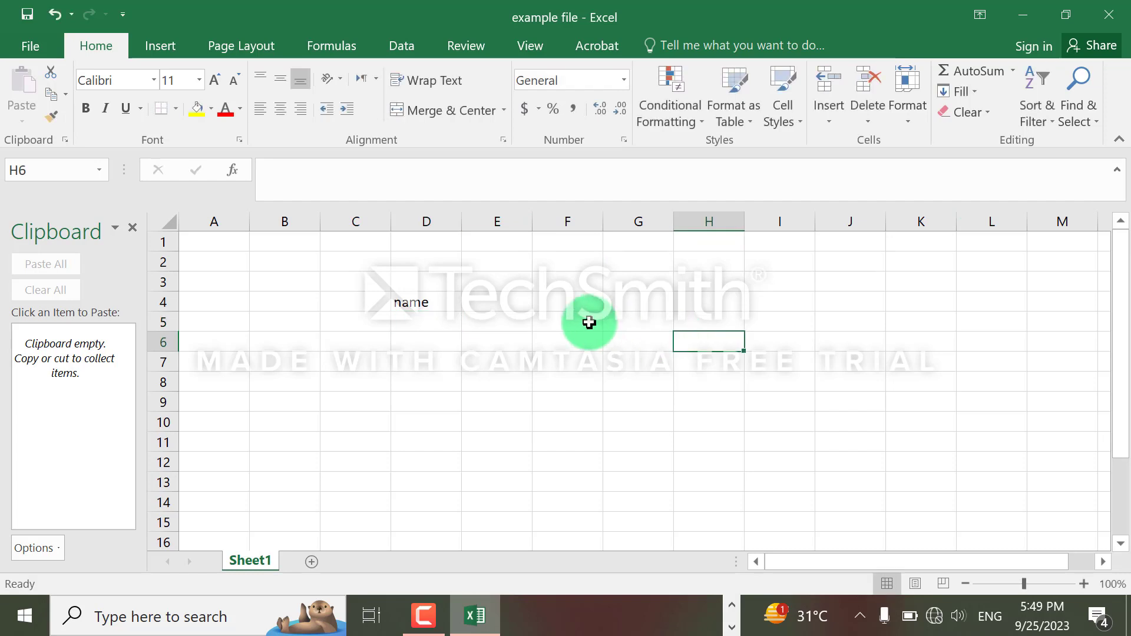
{"action": "left_click", "coordinate": [435, 302]}
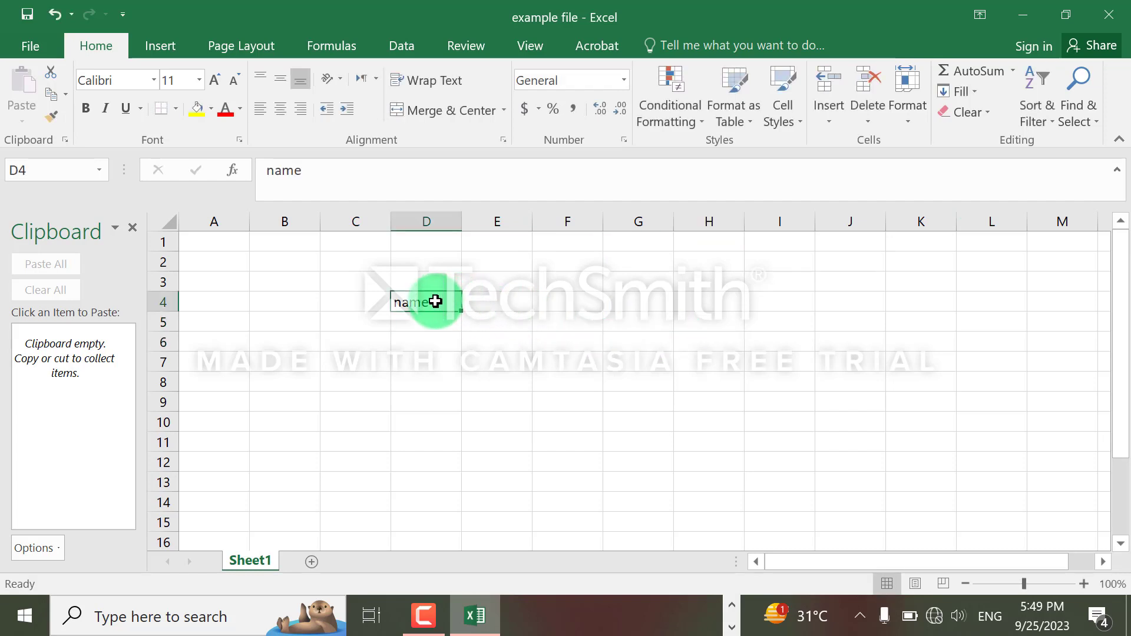
{"action": "left_click", "coordinate": [318, 177]}
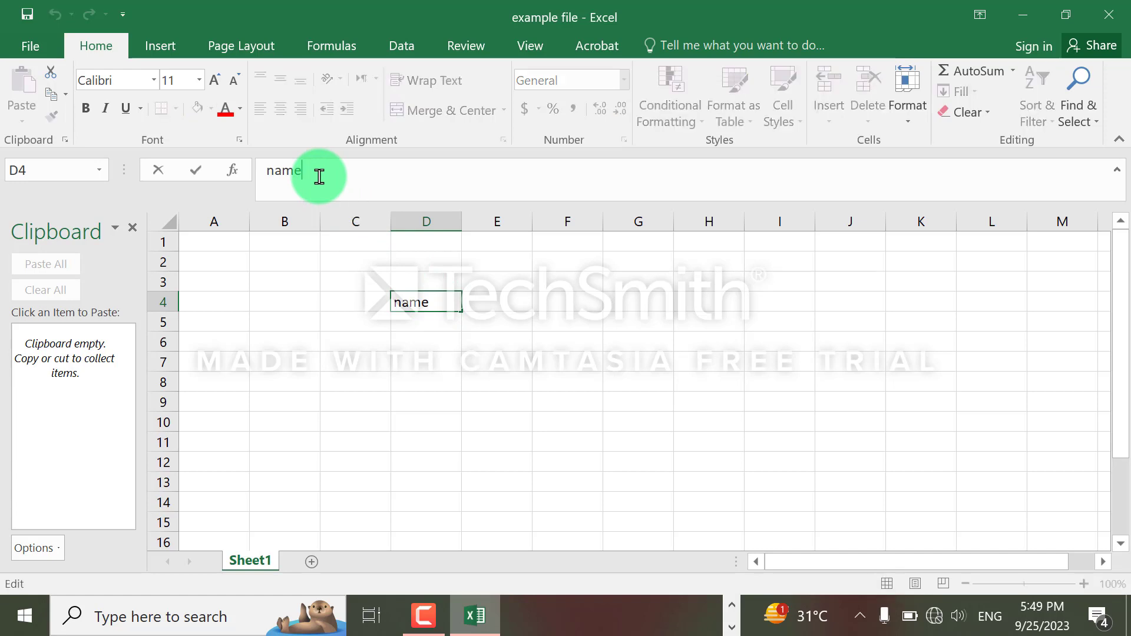
{"action": "left_click", "coordinate": [301, 269]}
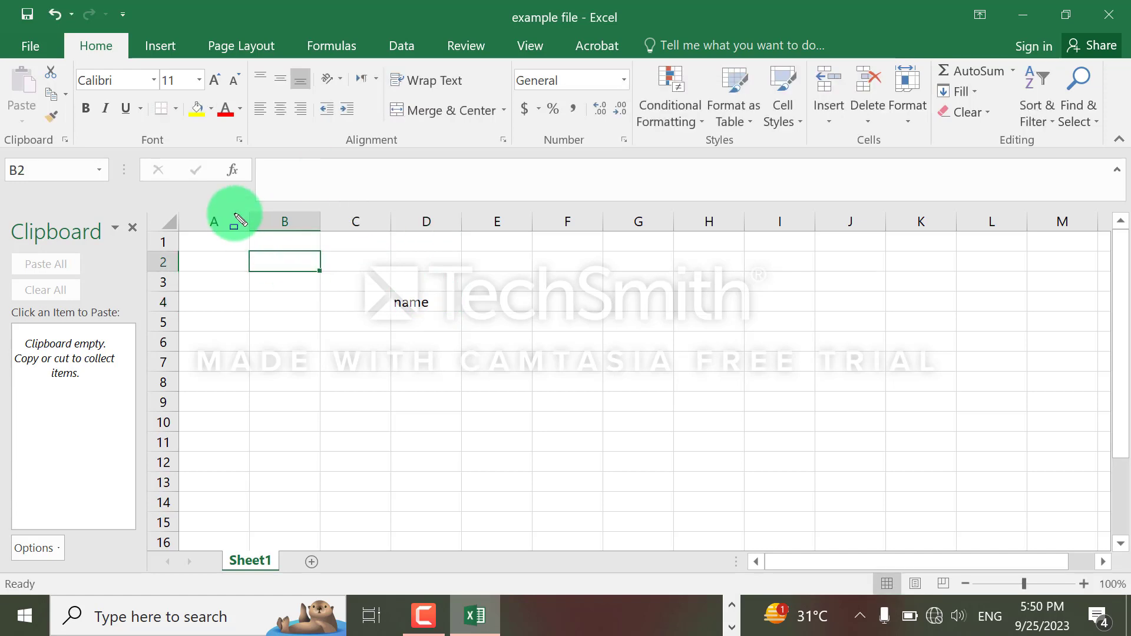
{"action": "mouse_move", "coordinate": [204, 208]}
{"action": "left_mouse_down"}
{"action": "mouse_move", "coordinate": [510, 279]}
{"action": "mouse_move", "coordinate": [803, 231]}
{"action": "mouse_move", "coordinate": [1082, 239]}
{"action": "left_mouse_up"}
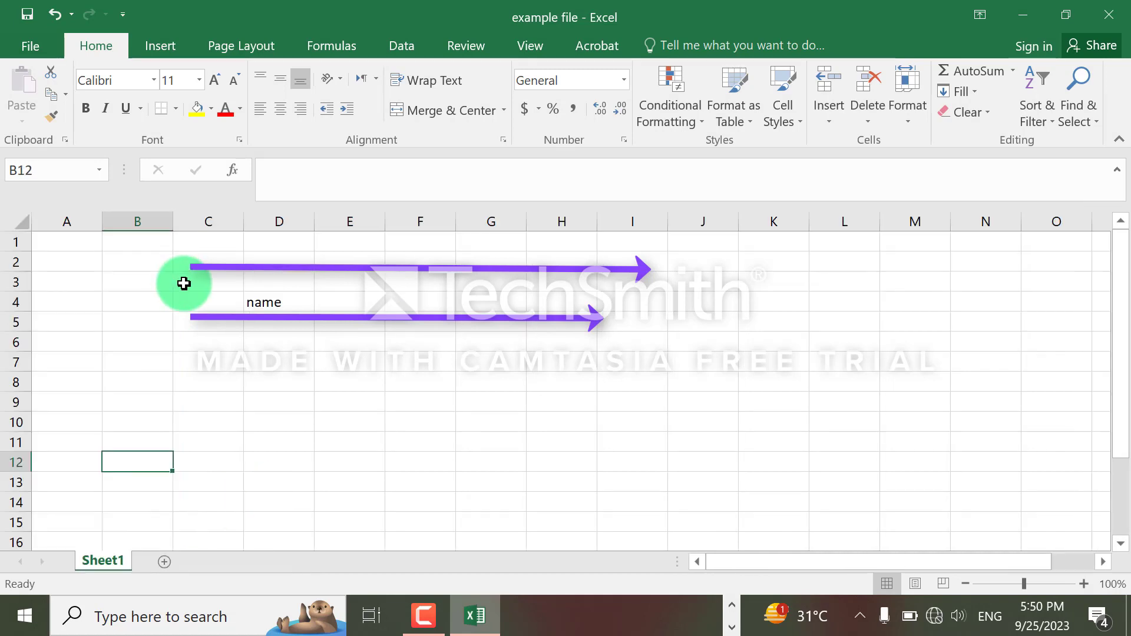
{"action": "left_click", "coordinate": [326, 404]}
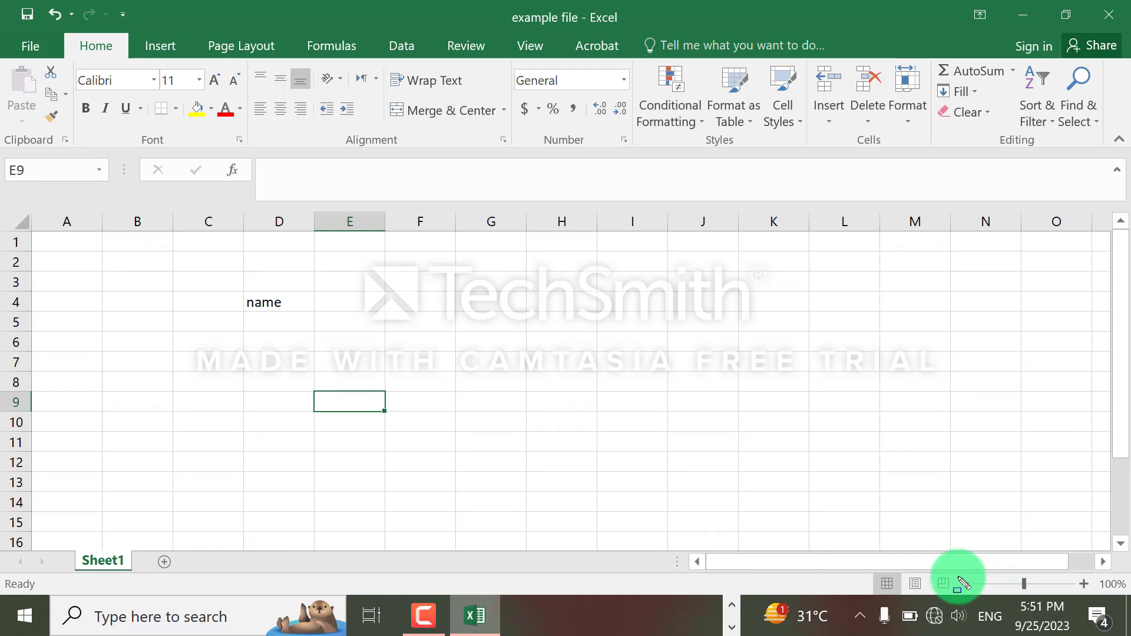
{"action": "left_click_drag", "start_coordinate": [959, 578], "coordinate": [1127, 591]}
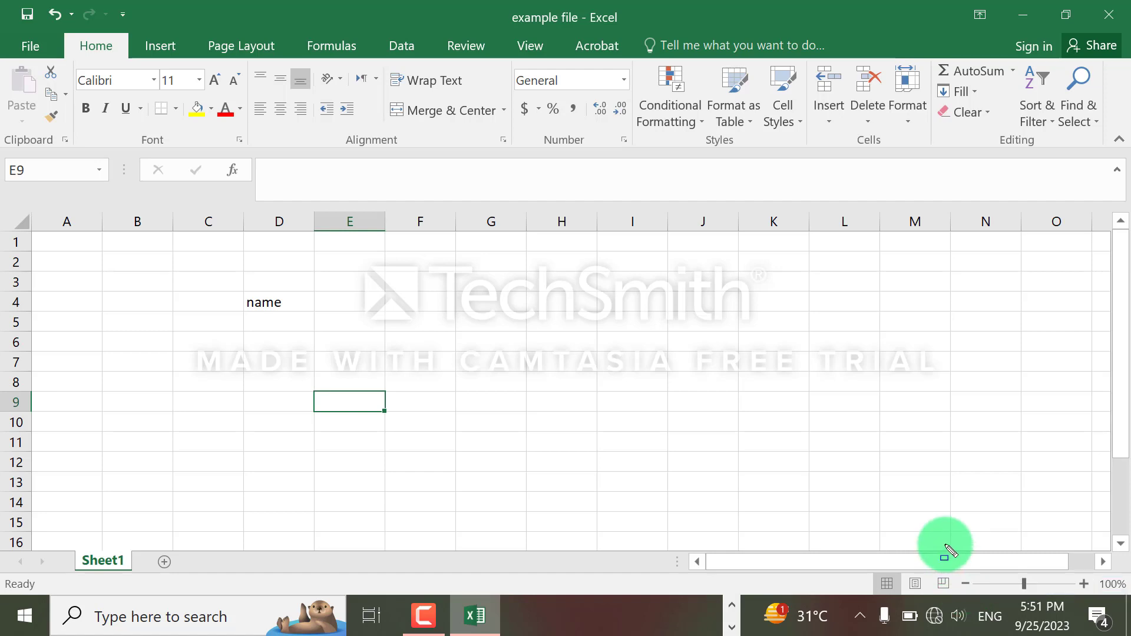
- Zoom the worksheet in to 140%
{"action": "left_click", "coordinate": [1084, 584]}
{"action": "left_click", "coordinate": [1084, 584]}
{"action": "left_click", "coordinate": [1084, 584]}
{"action": "left_click", "coordinate": [1084, 584]}
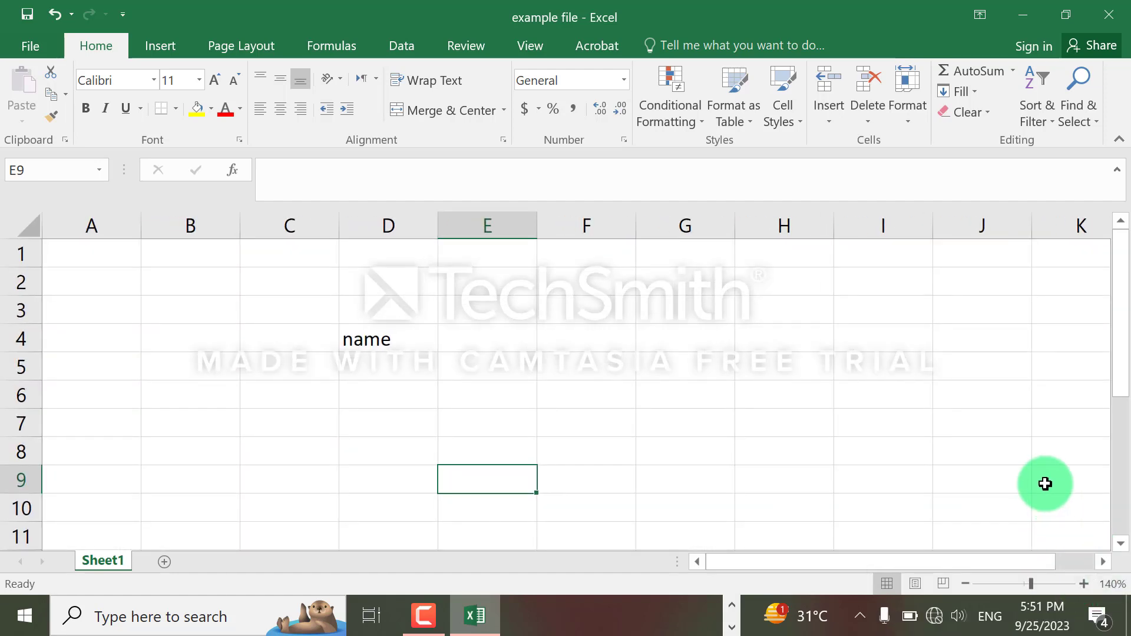
- Zoom the worksheet out to 80% and restore it to 100%
{"action": "left_click", "coordinate": [965, 583]}
{"action": "left_click", "coordinate": [965, 583]}
{"action": "left_click", "coordinate": [965, 584]}
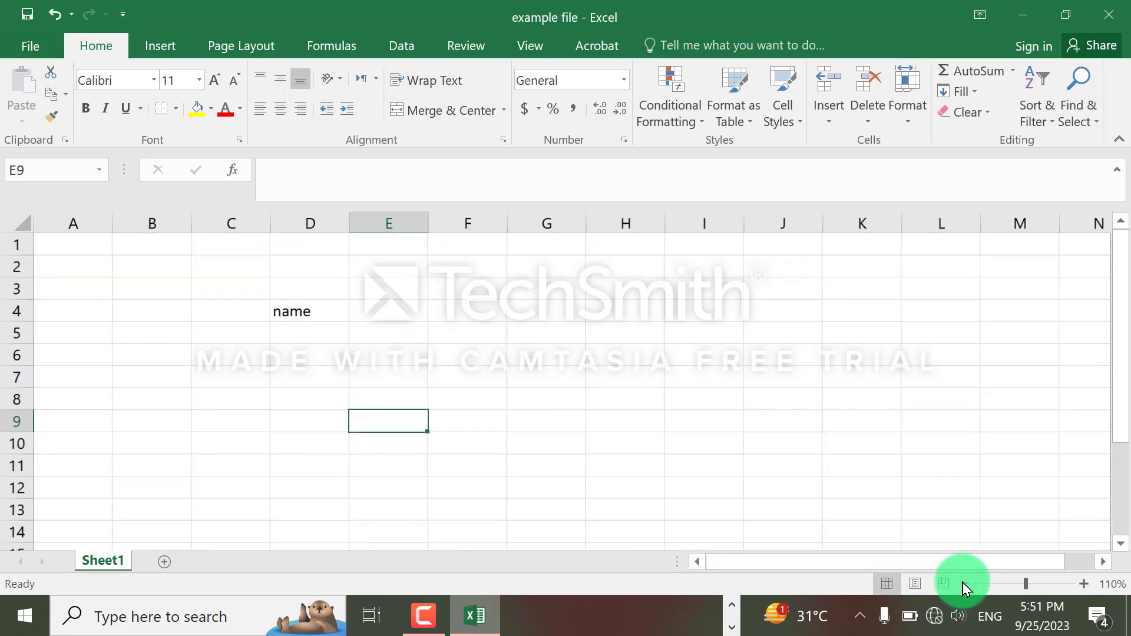
{"action": "left_click", "coordinate": [965, 584]}
{"action": "left_click", "coordinate": [965, 584]}
{"action": "left_click", "coordinate": [965, 584]}
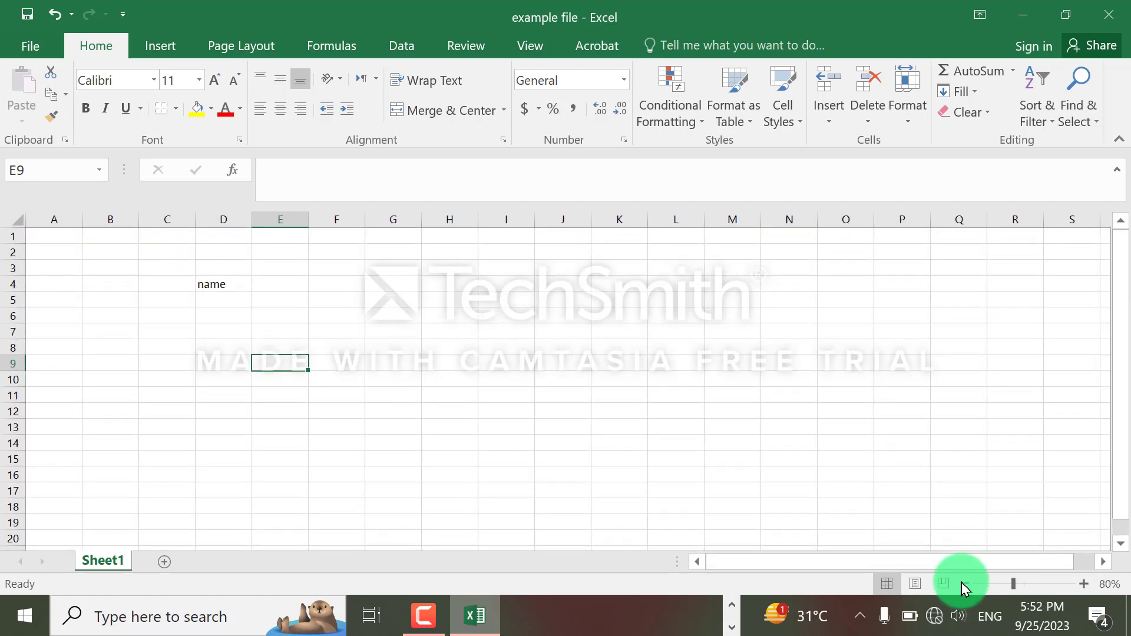
{"action": "left_click", "coordinate": [1085, 584]}
{"action": "left_click", "coordinate": [1084, 584]}
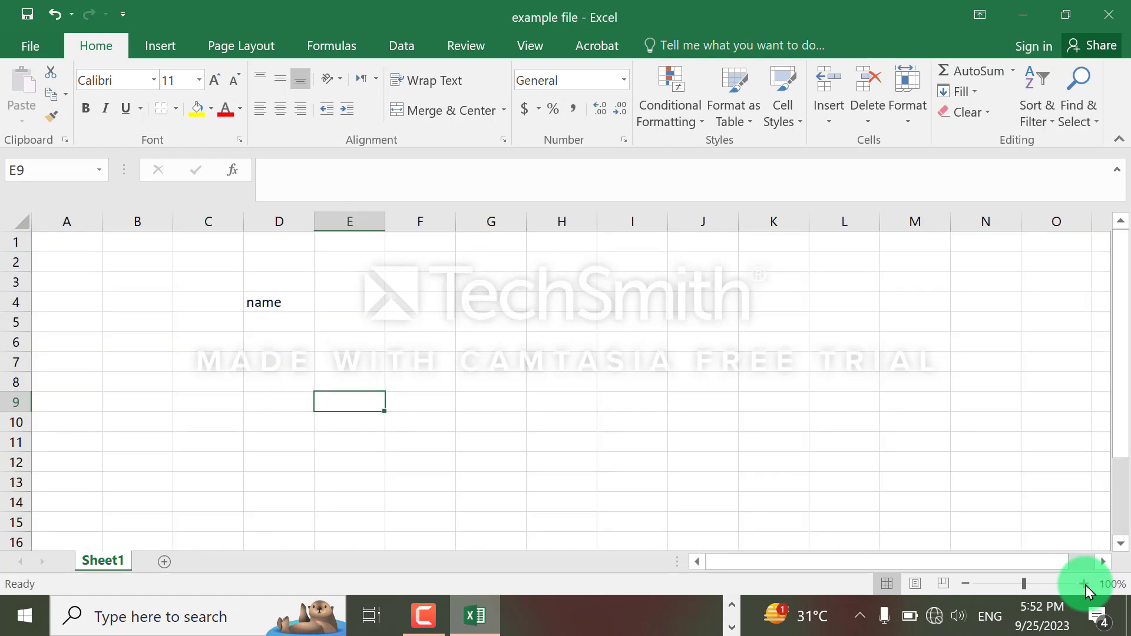
- Select the range D4:F7 and magnify the sheet with the Fit selection zoom option
{"action": "left_click", "coordinate": [510, 339]}
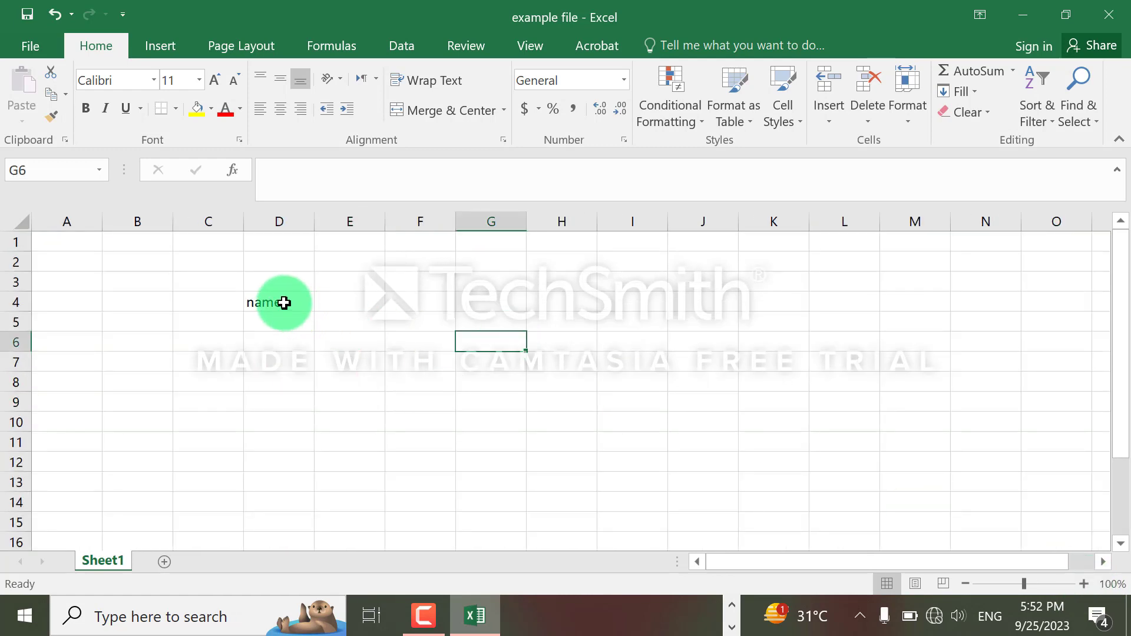
{"action": "left_click", "coordinate": [285, 303]}
{"action": "left_click_drag", "start_coordinate": [285, 302], "coordinate": [447, 354]}
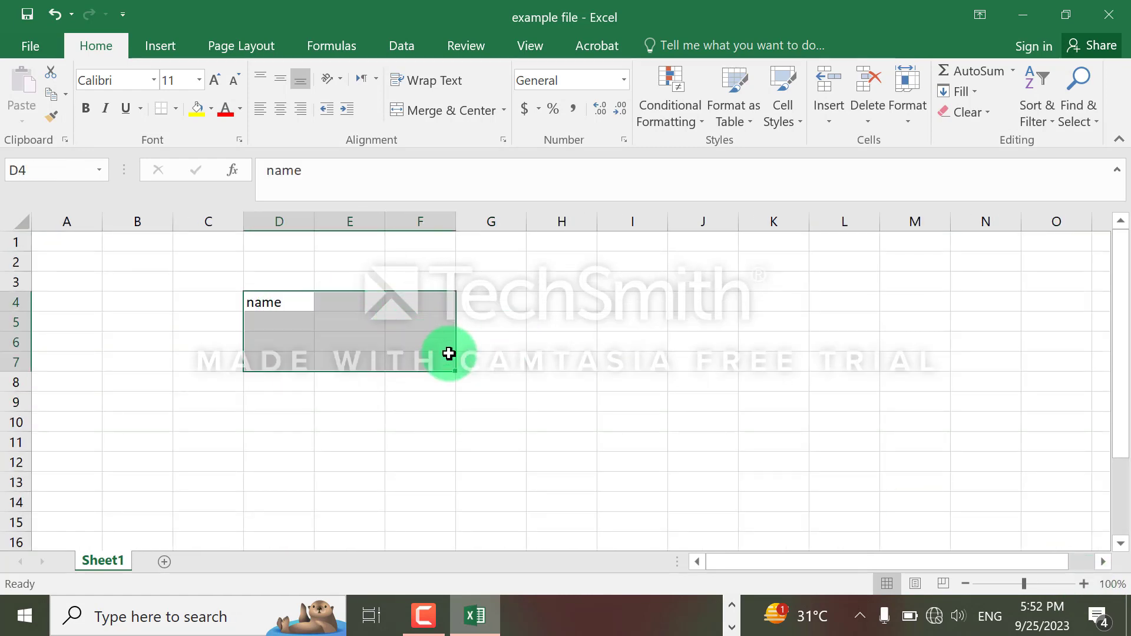
{"action": "left_click", "coordinate": [1108, 586]}
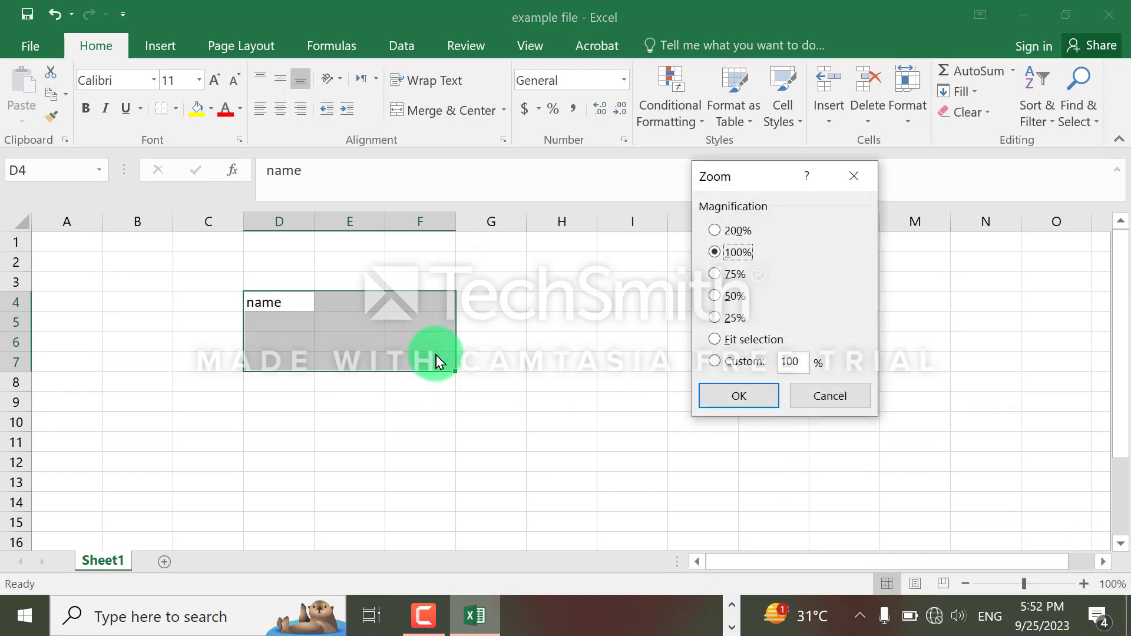
{"action": "left_click", "coordinate": [731, 340]}
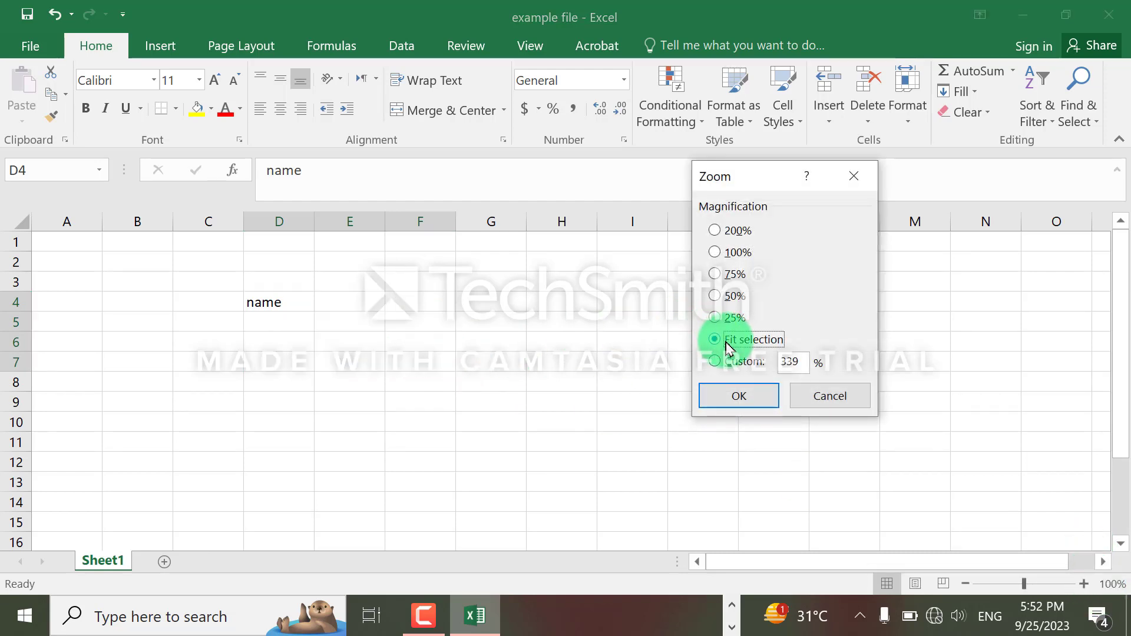
{"action": "left_click", "coordinate": [736, 395]}
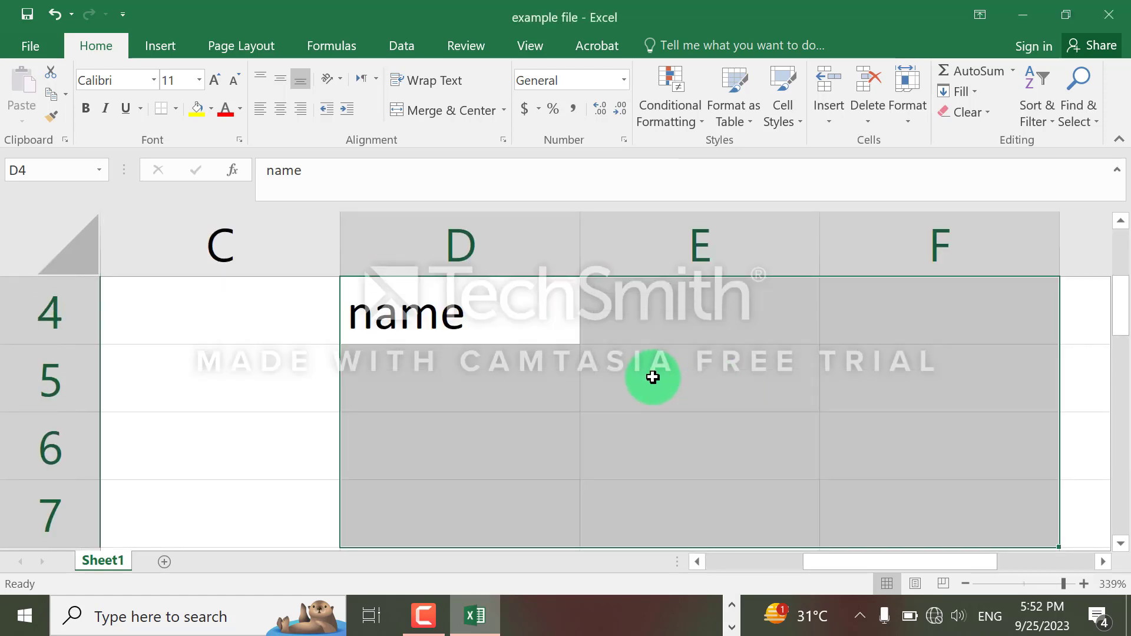
- Reset the sheet magnification to 100% and deselect the range by selecting cell K12
{"action": "left_click", "coordinate": [1113, 584]}
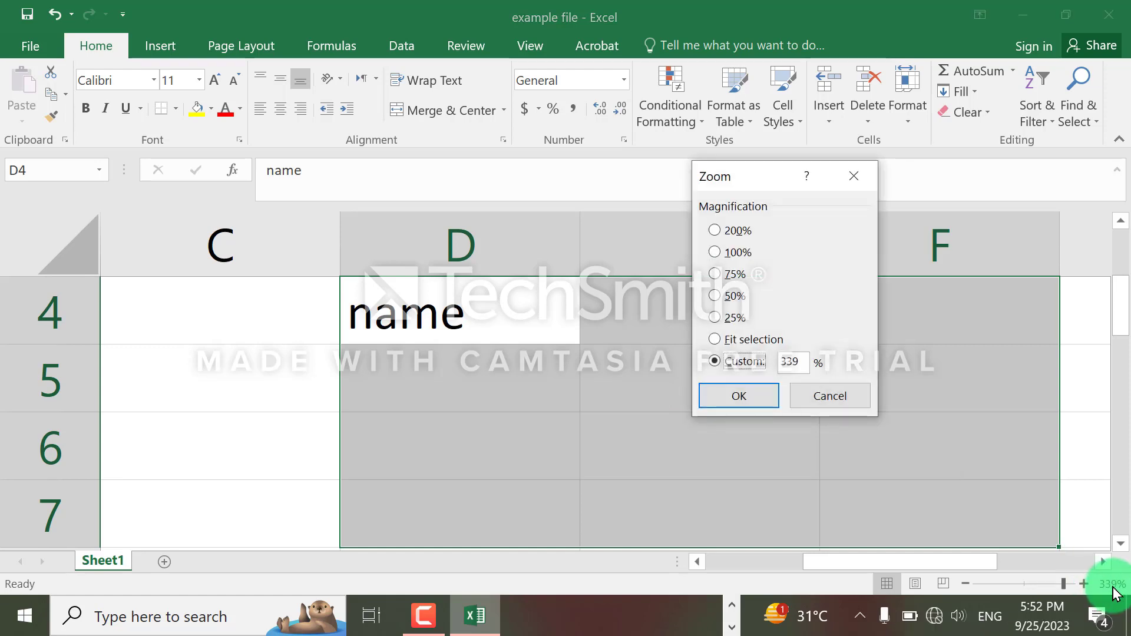
{"action": "left_click", "coordinate": [734, 256]}
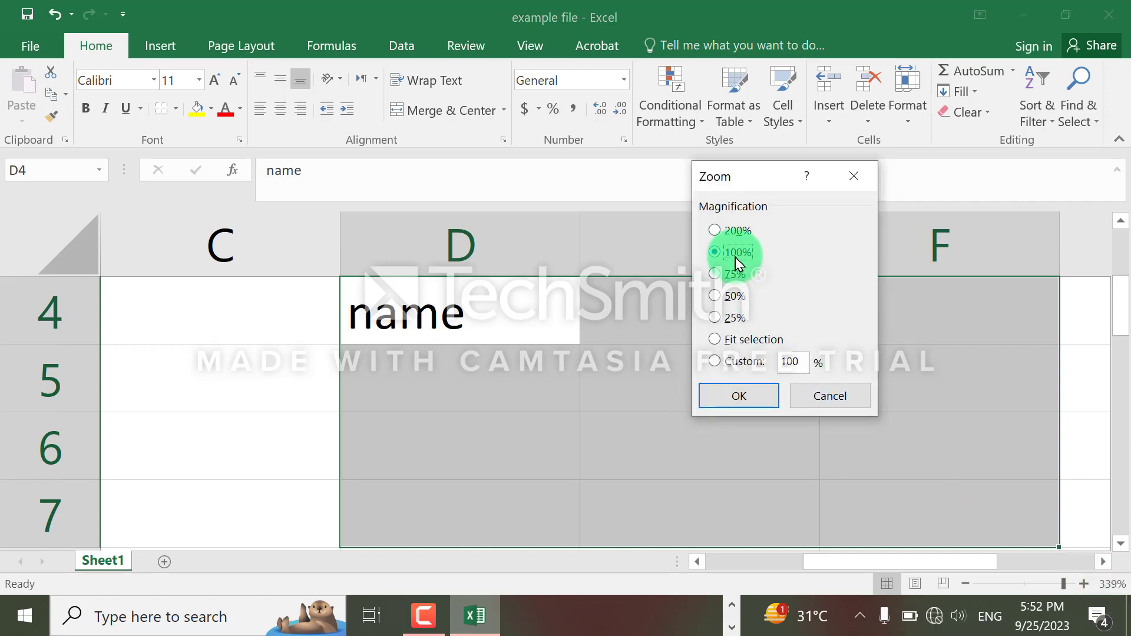
{"action": "left_click", "coordinate": [758, 397]}
{"action": "left_click", "coordinate": [664, 401]}
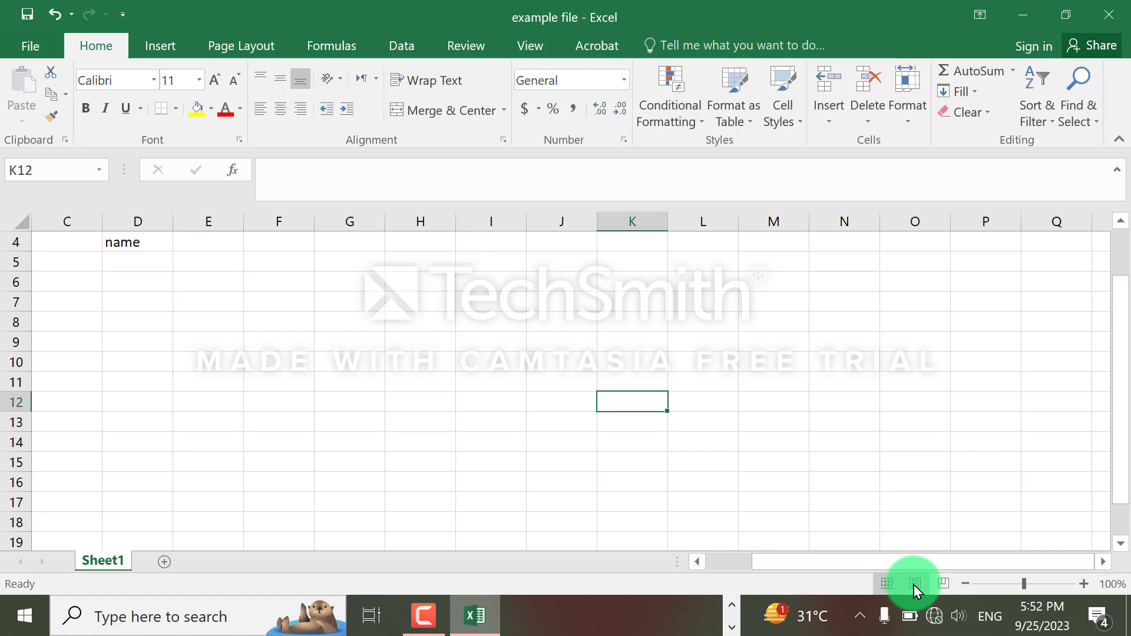
- Preview the sheet in Page Layout view and Page Break Preview, returning to Normal view with cell E12 selected
{"action": "left_click", "coordinate": [915, 584]}
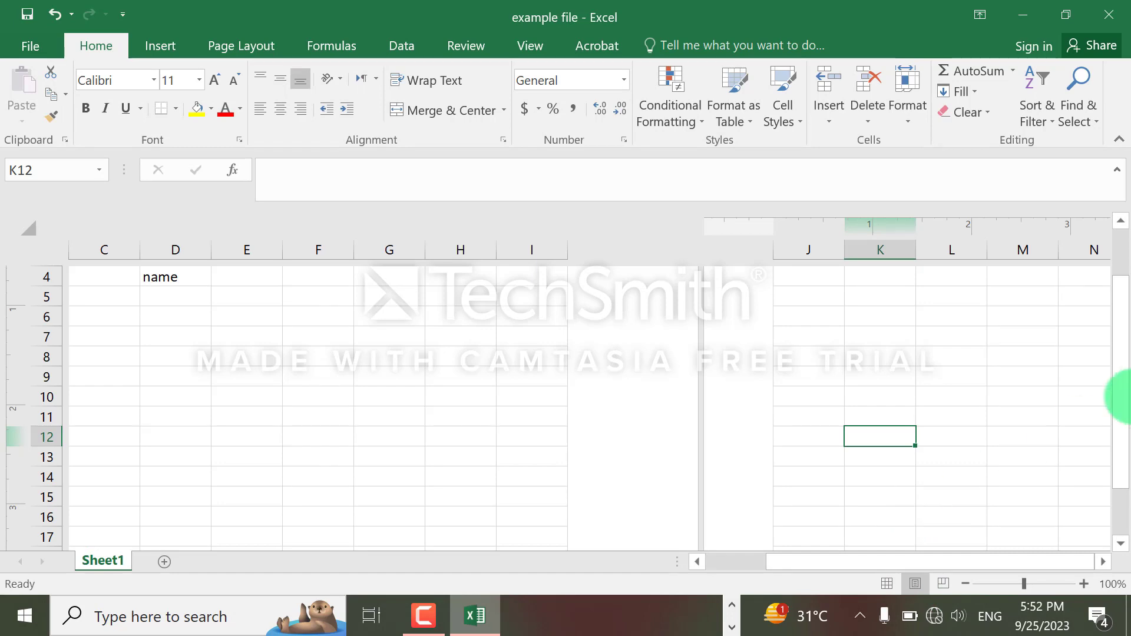
{"action": "left_click_drag", "start_coordinate": [1123, 397], "coordinate": [1129, 350]}
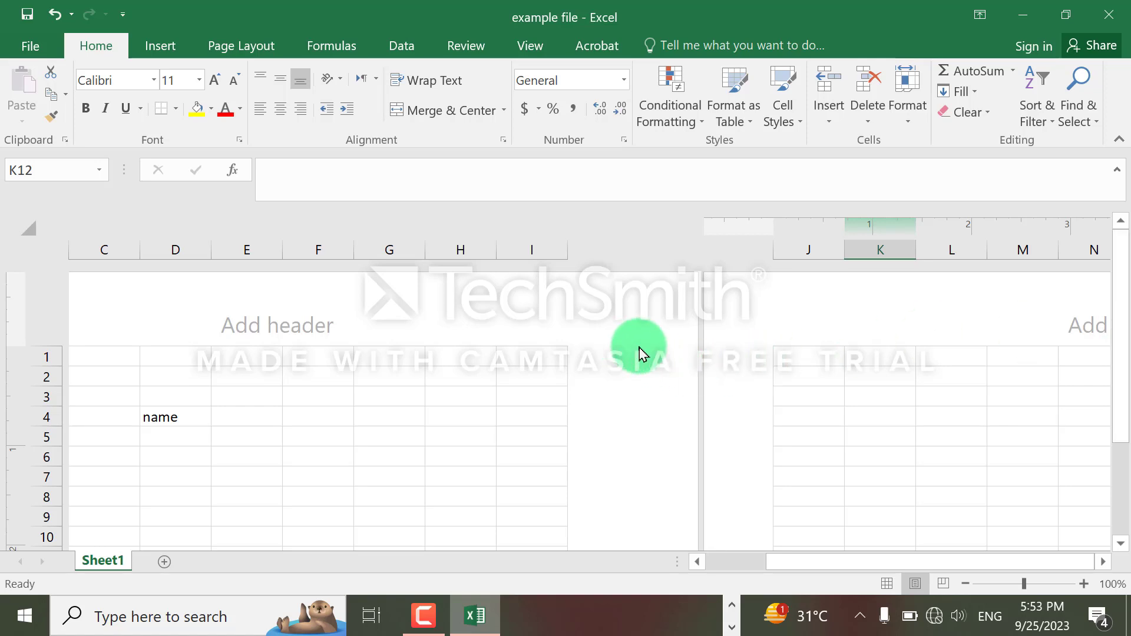
{"action": "left_click", "coordinate": [943, 585]}
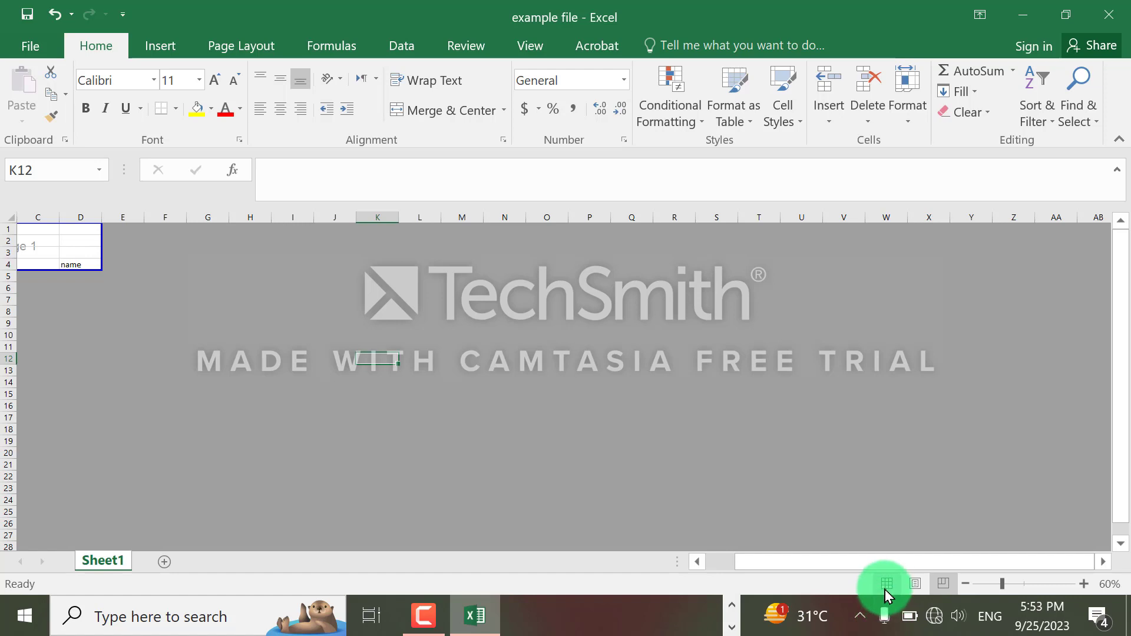
{"action": "left_click", "coordinate": [887, 584]}
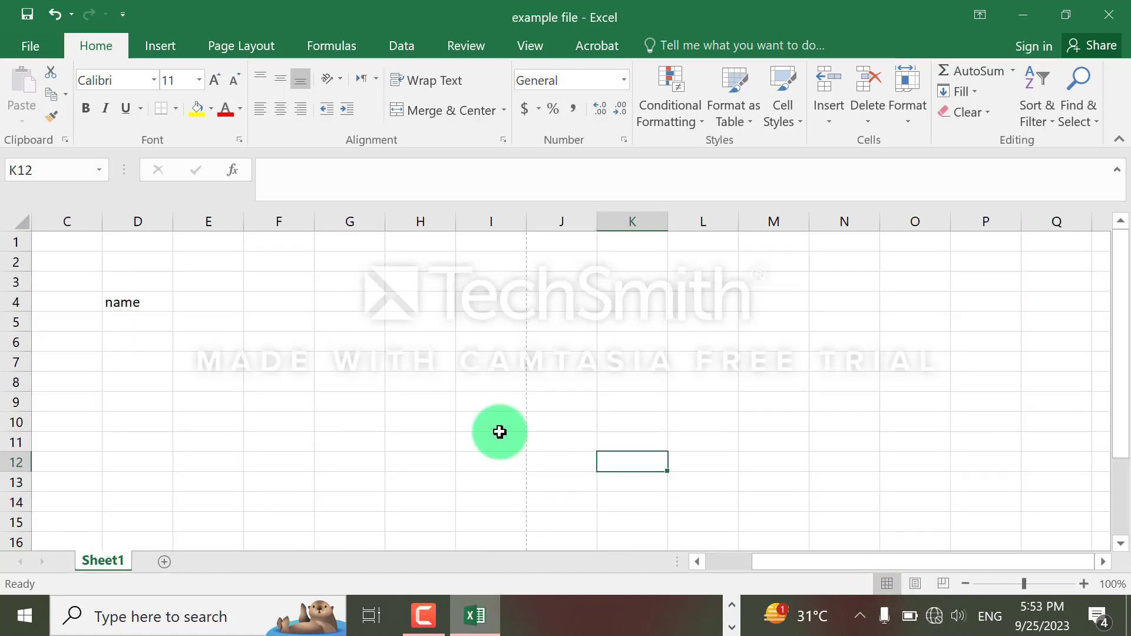
{"action": "left_click", "coordinate": [227, 469]}
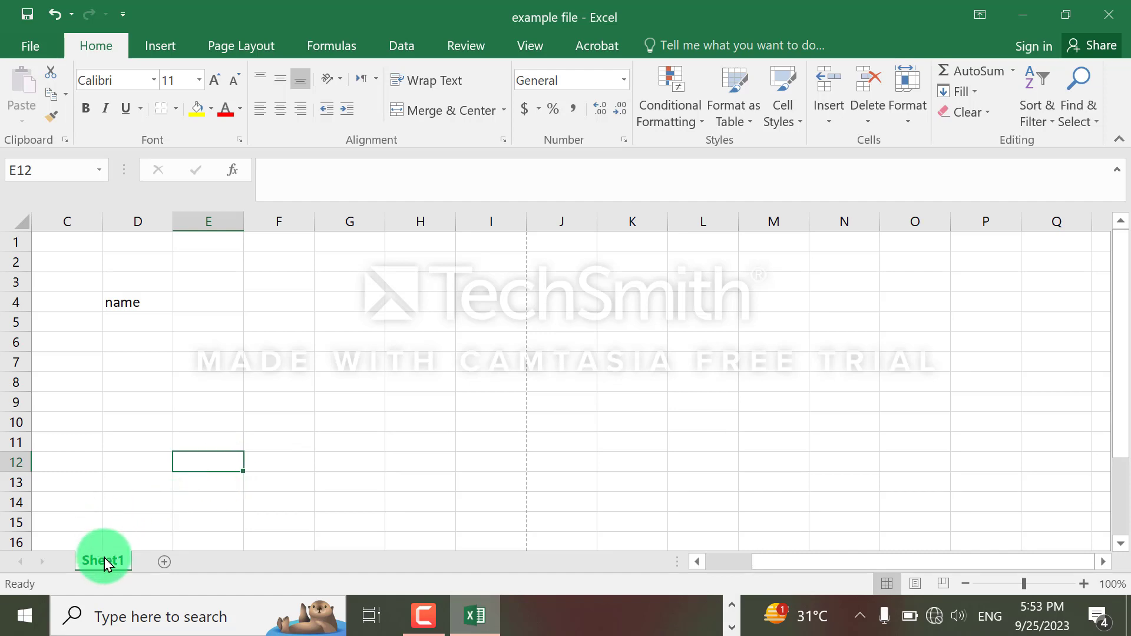
- Add a new worksheet after Sheet1 and delete it again
{"action": "left_click", "coordinate": [164, 561]}
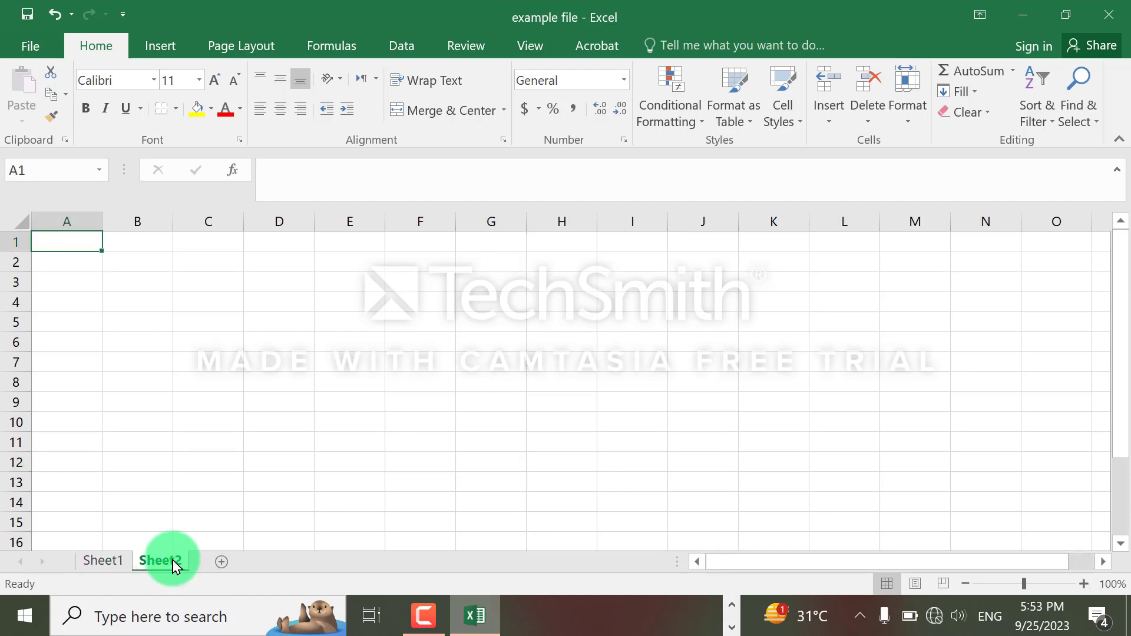
{"action": "right_click", "coordinate": [174, 563]}
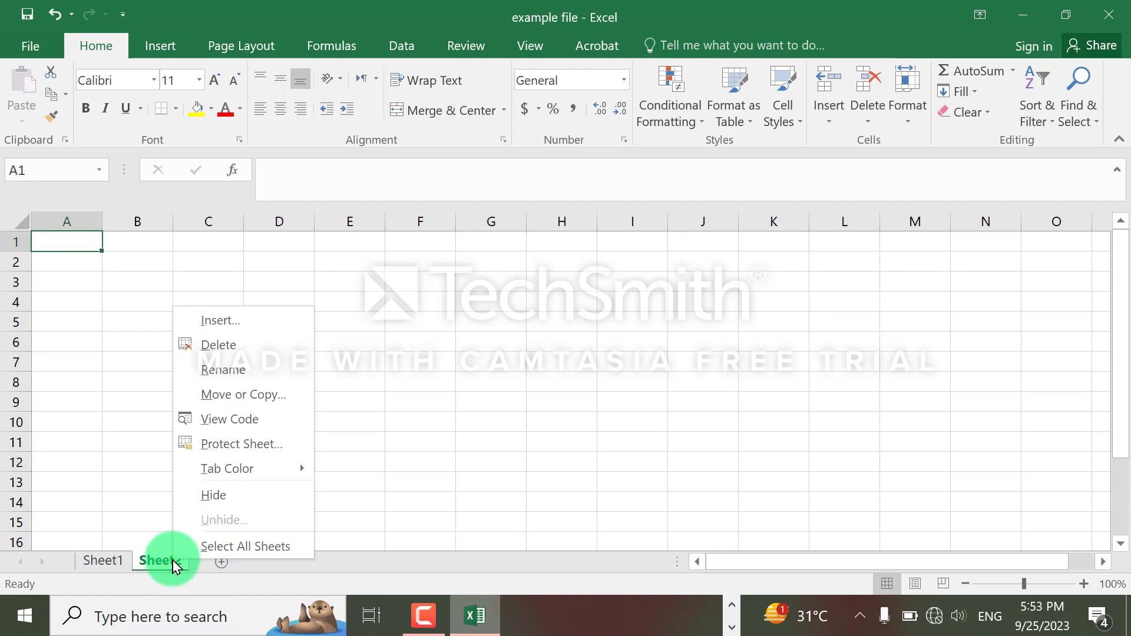
{"action": "left_click", "coordinate": [237, 350]}
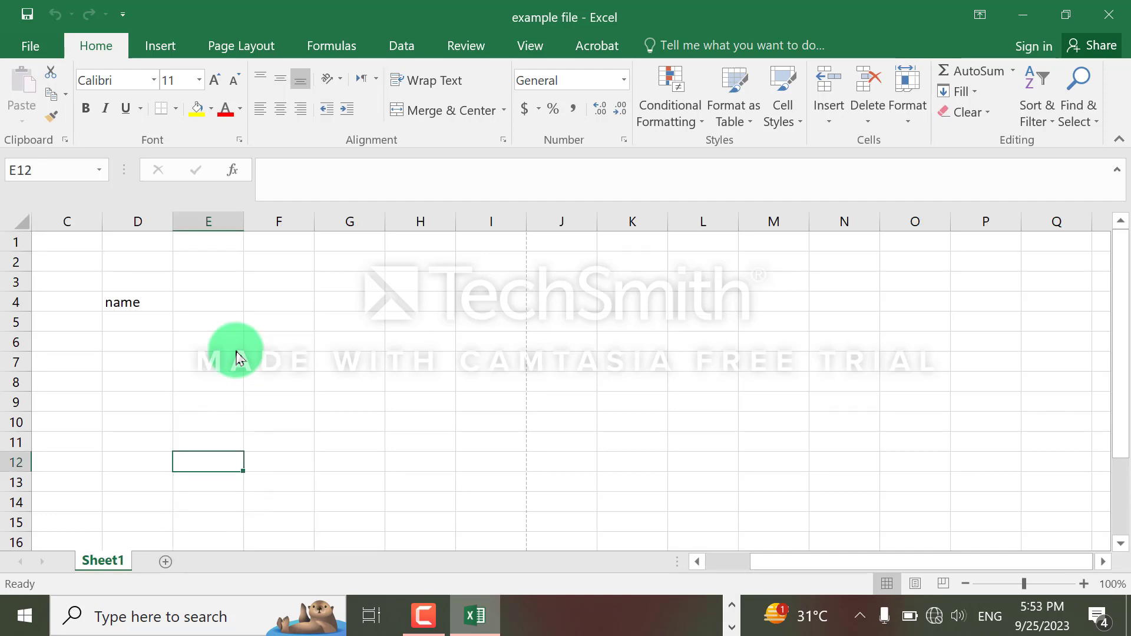
{"action": "left_click", "coordinate": [370, 455]}
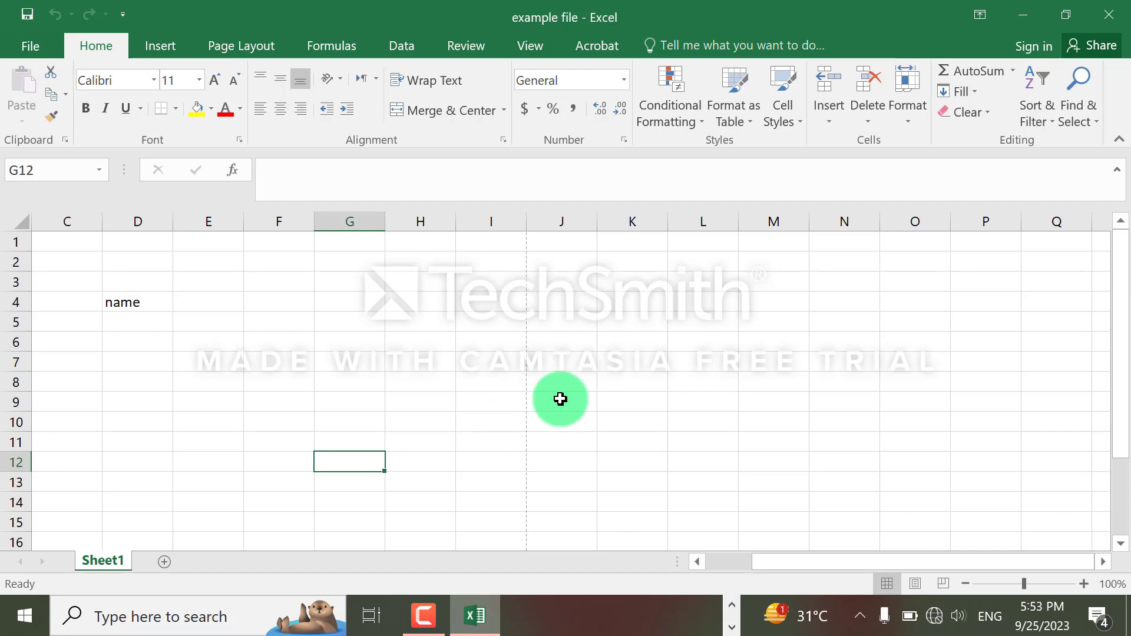
- Open the Save As dialog for the Desktop folder and return to the worksheet without saving
{"action": "left_click", "coordinate": [30, 46]}
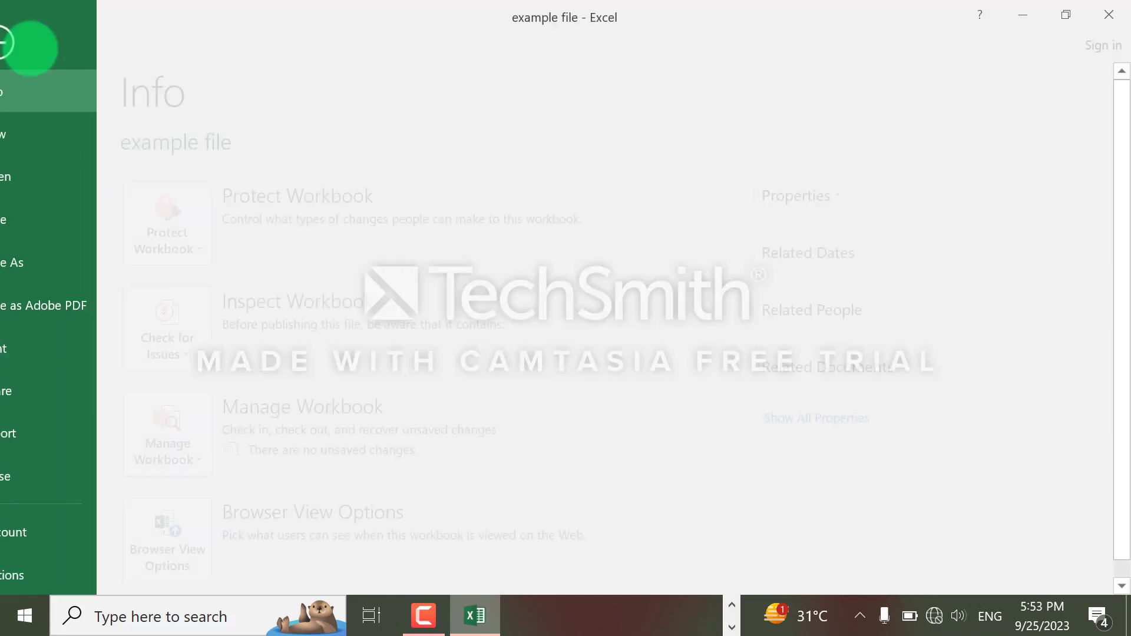
{"action": "left_click", "coordinate": [33, 219]}
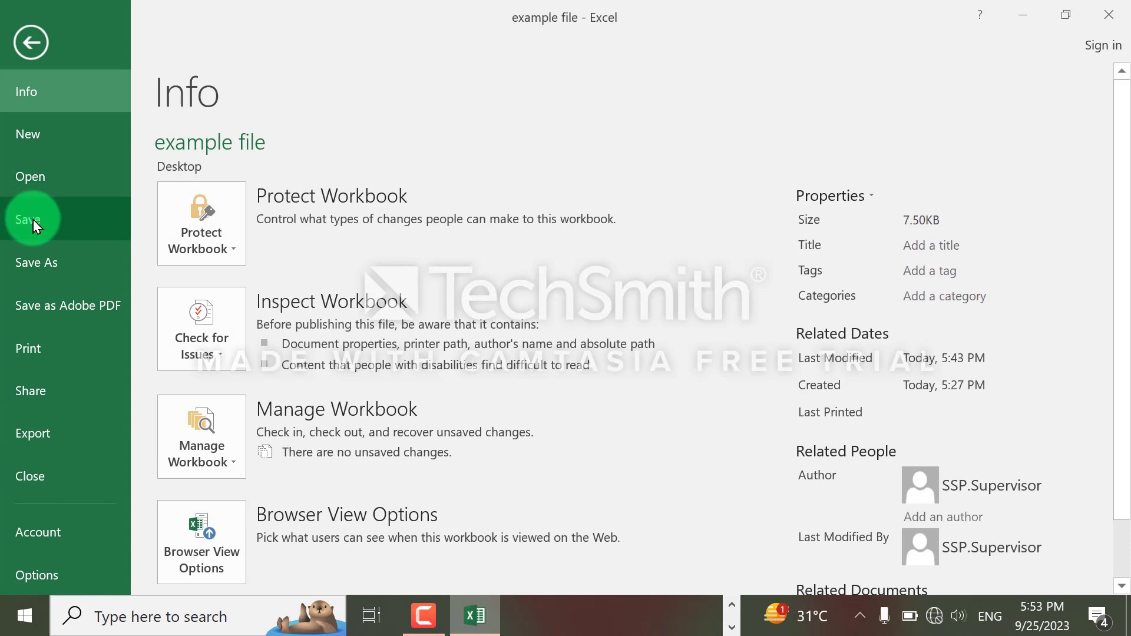
{"action": "left_click", "coordinate": [48, 257]}
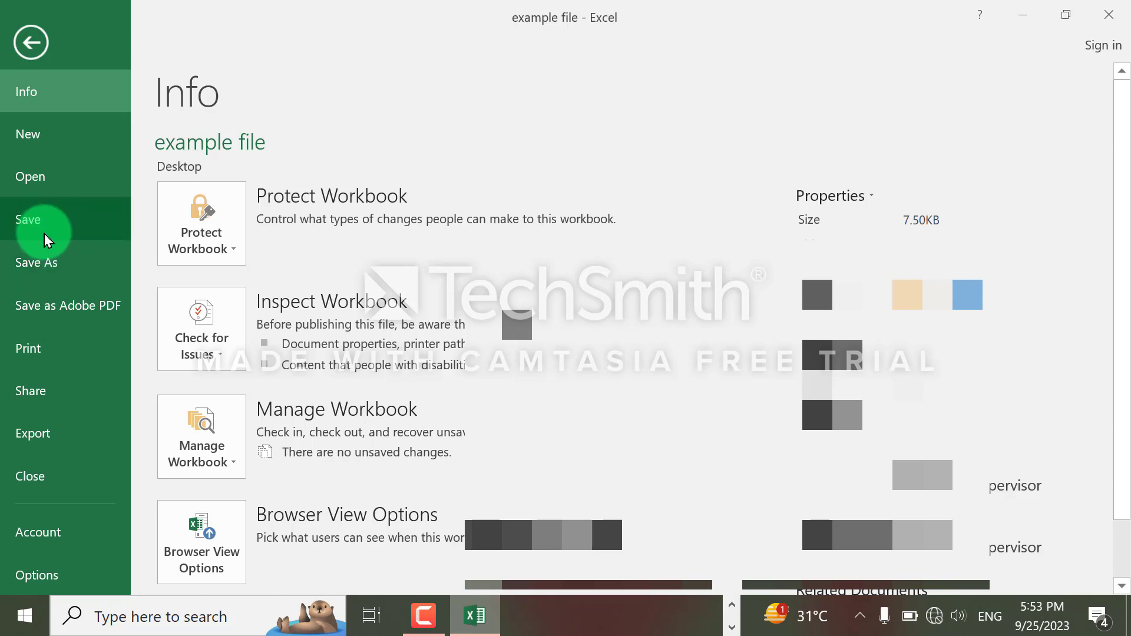
{"action": "left_click", "coordinate": [49, 264]}
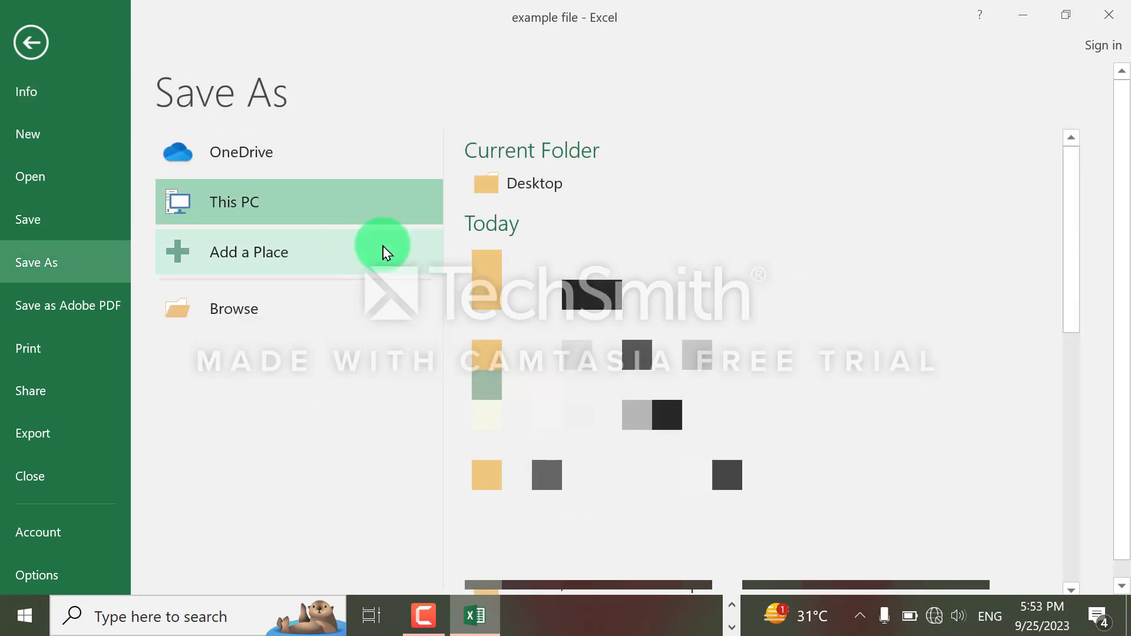
{"action": "left_click", "coordinate": [504, 192]}
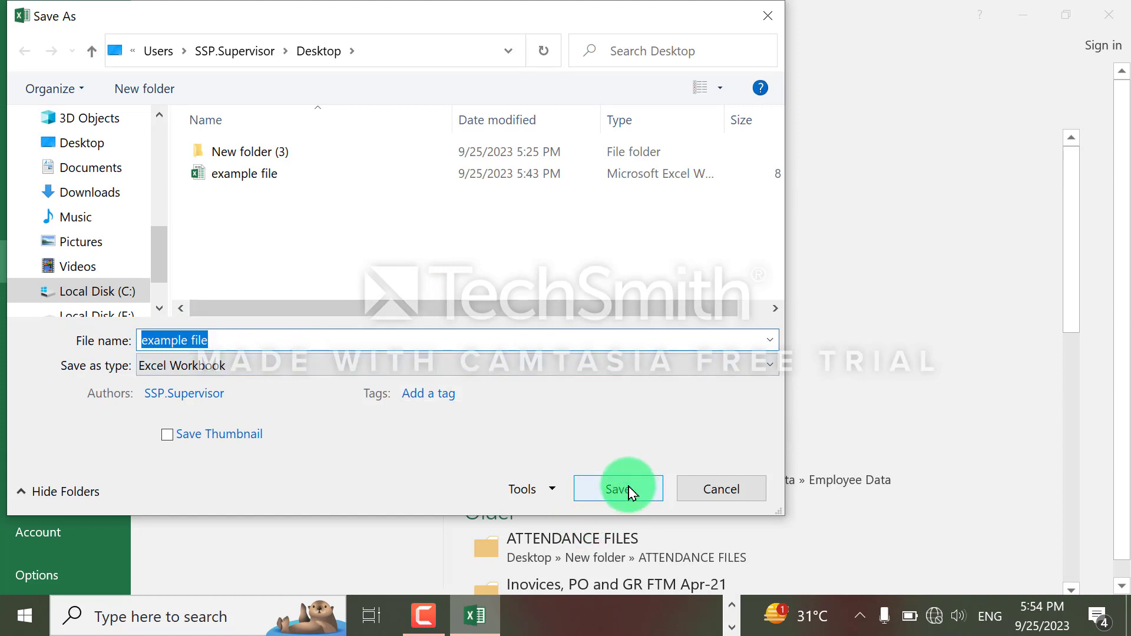
{"action": "left_click", "coordinate": [768, 18]}
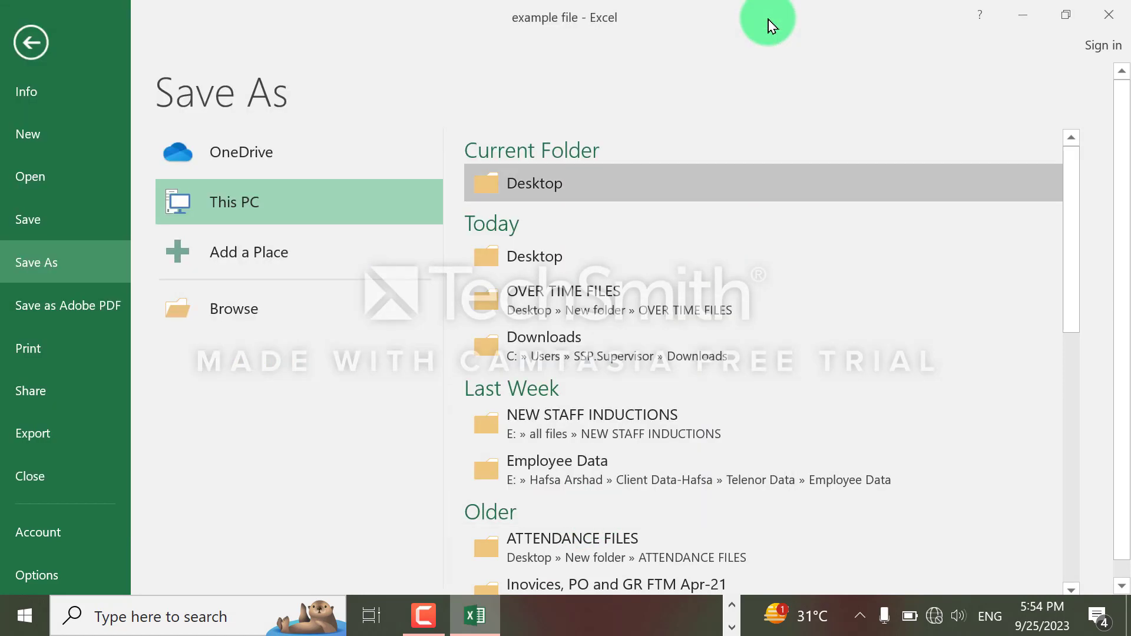
{"action": "left_click", "coordinate": [32, 44]}
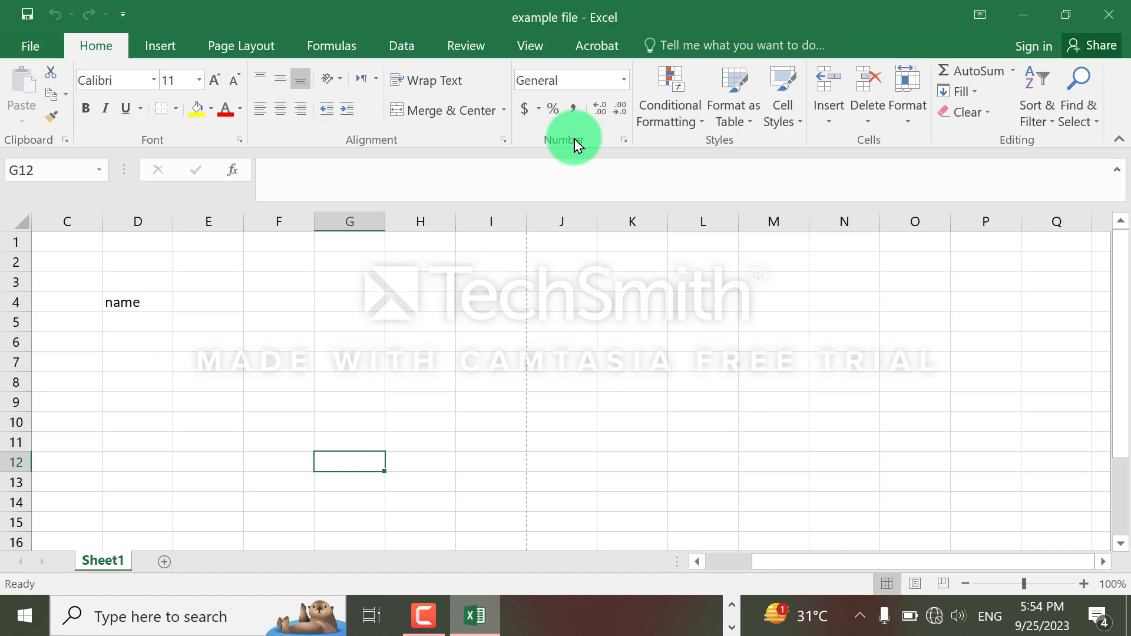
{"action": "left_click", "coordinate": [581, 317]}
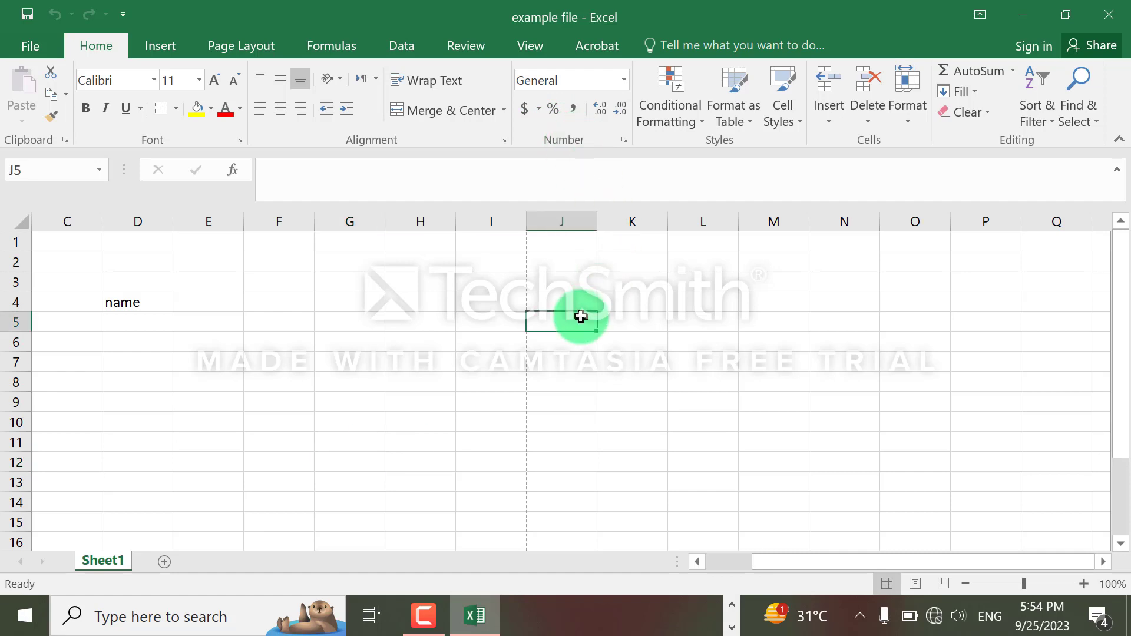